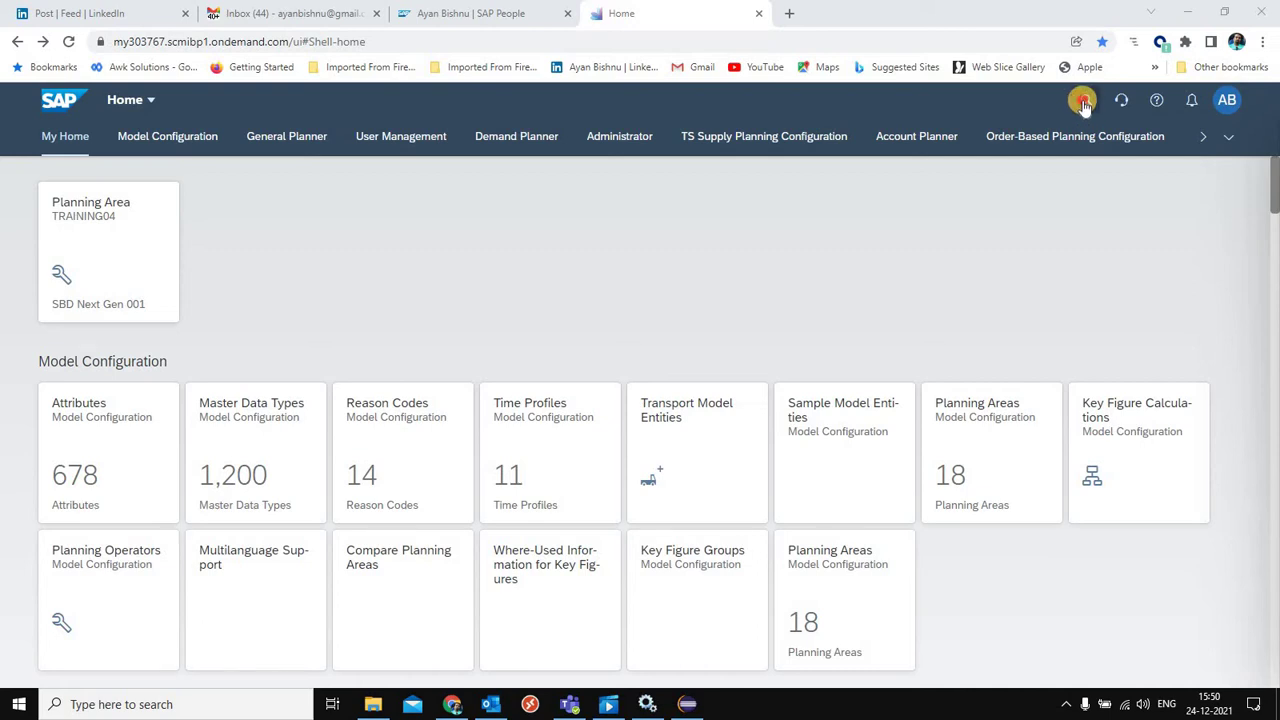
- Search the apps for "integra" and open Integration Profiles
click(1084, 101)
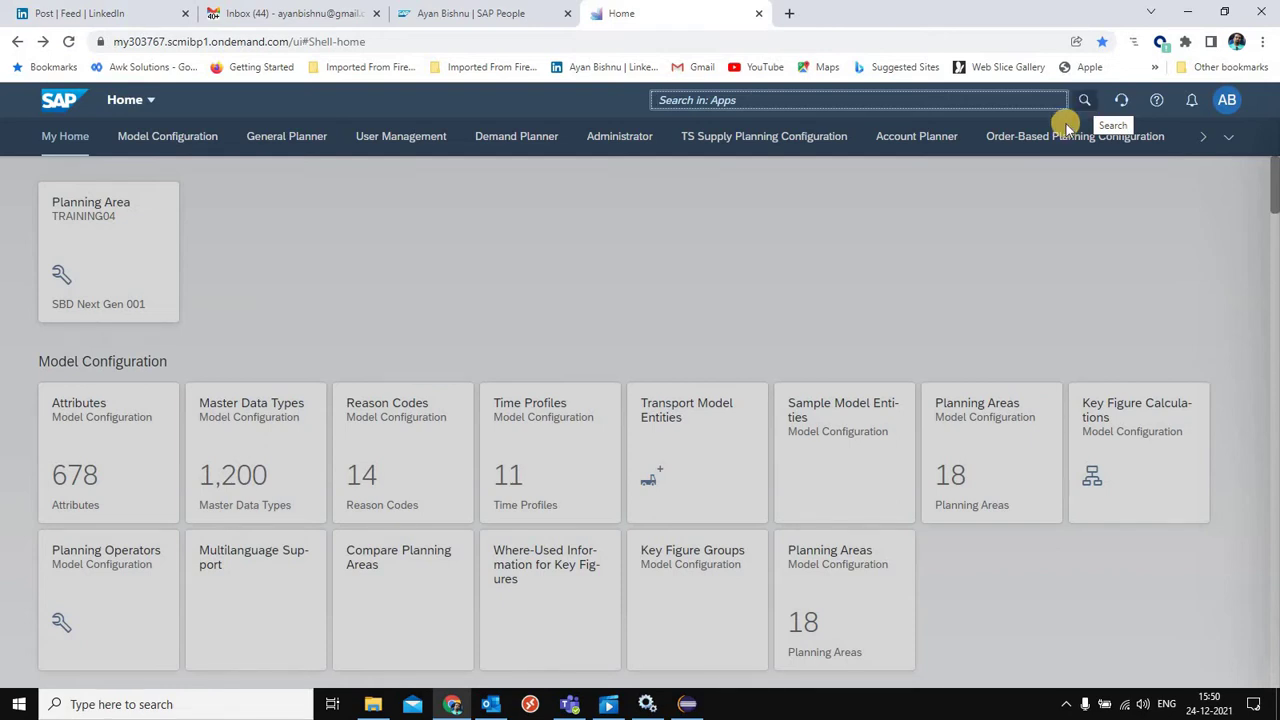
click(775, 104)
click(770, 103)
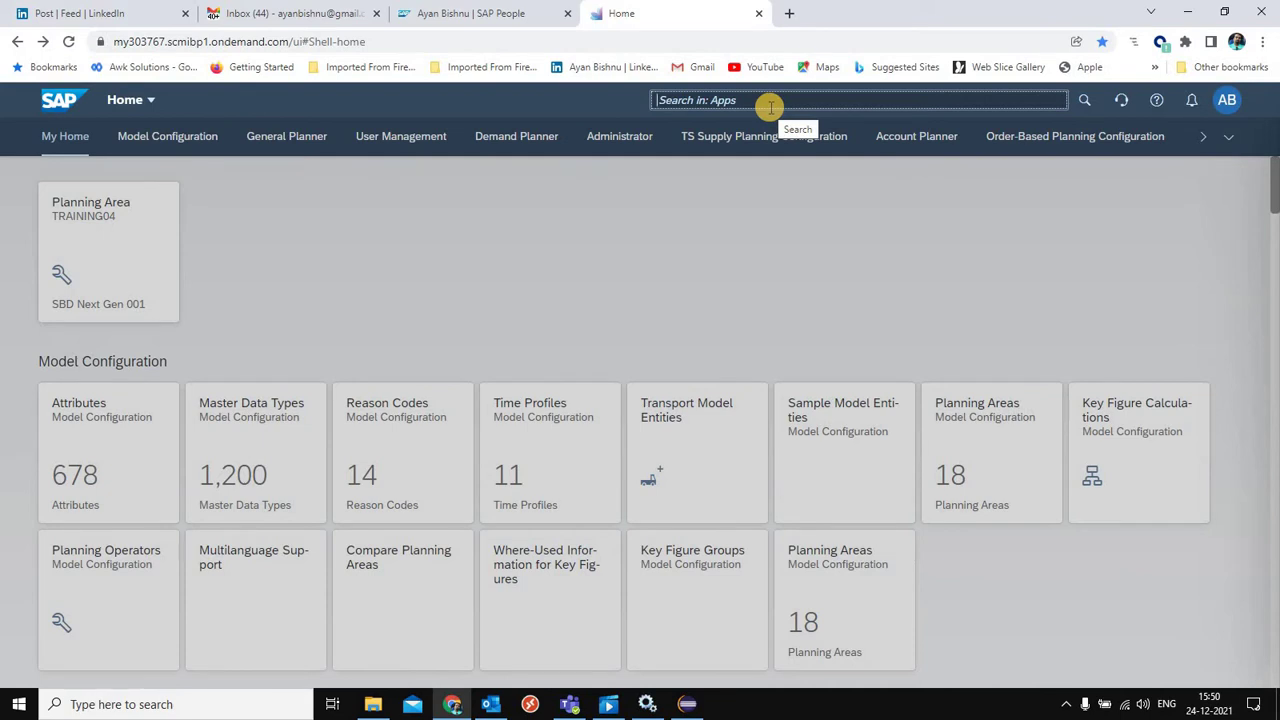
click(770, 107)
text(integra)
click(768, 237)
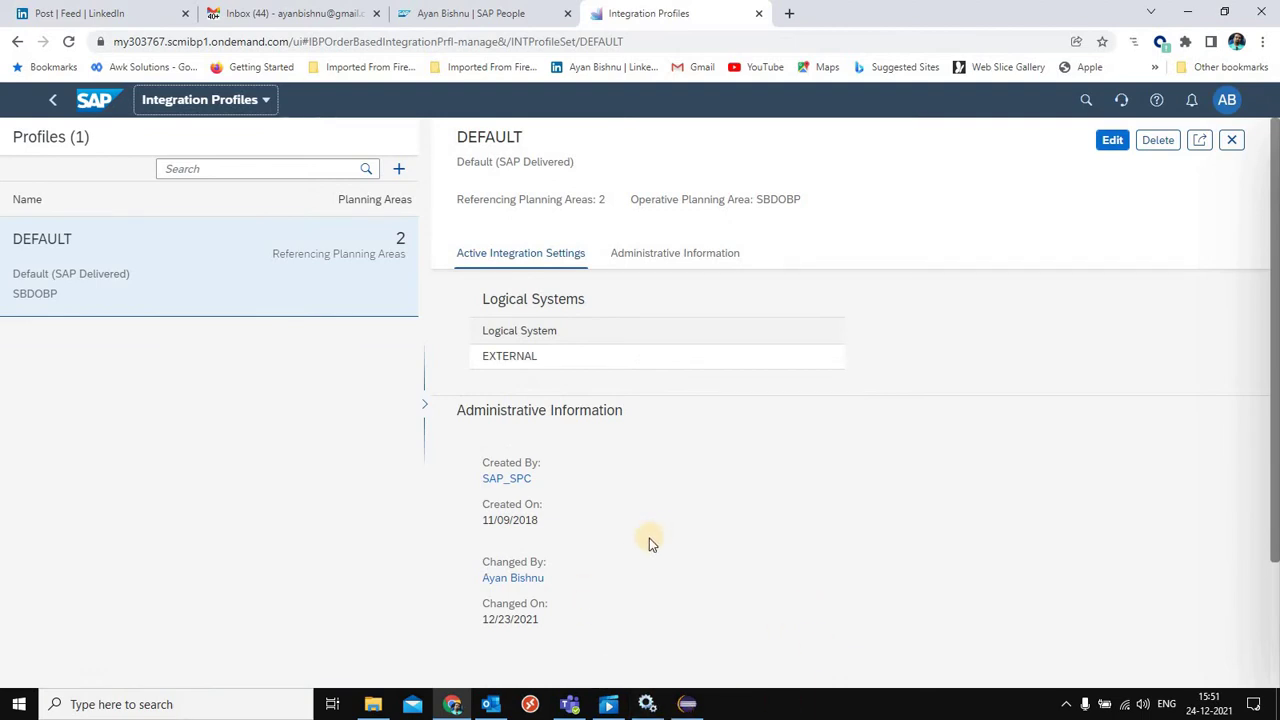
- Examine the DEFAULT integration profile's logical system and its administrative information
click(176, 259)
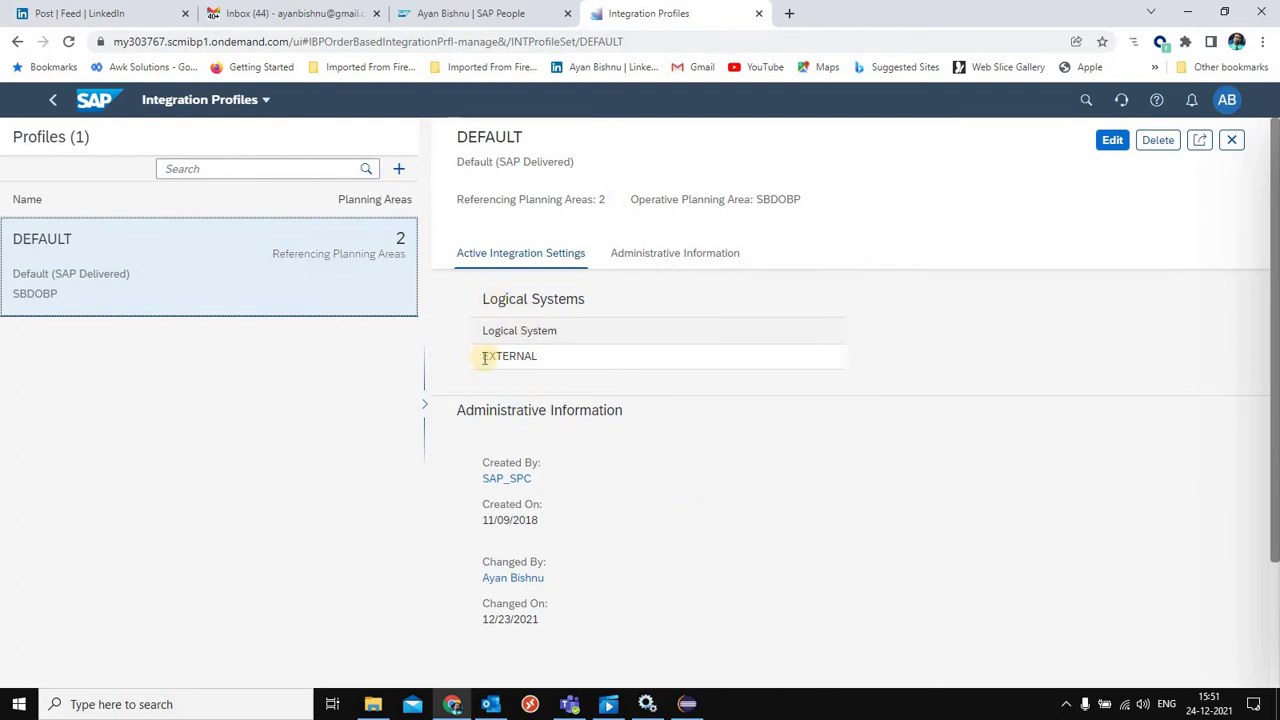
drag(489, 357, 551, 350)
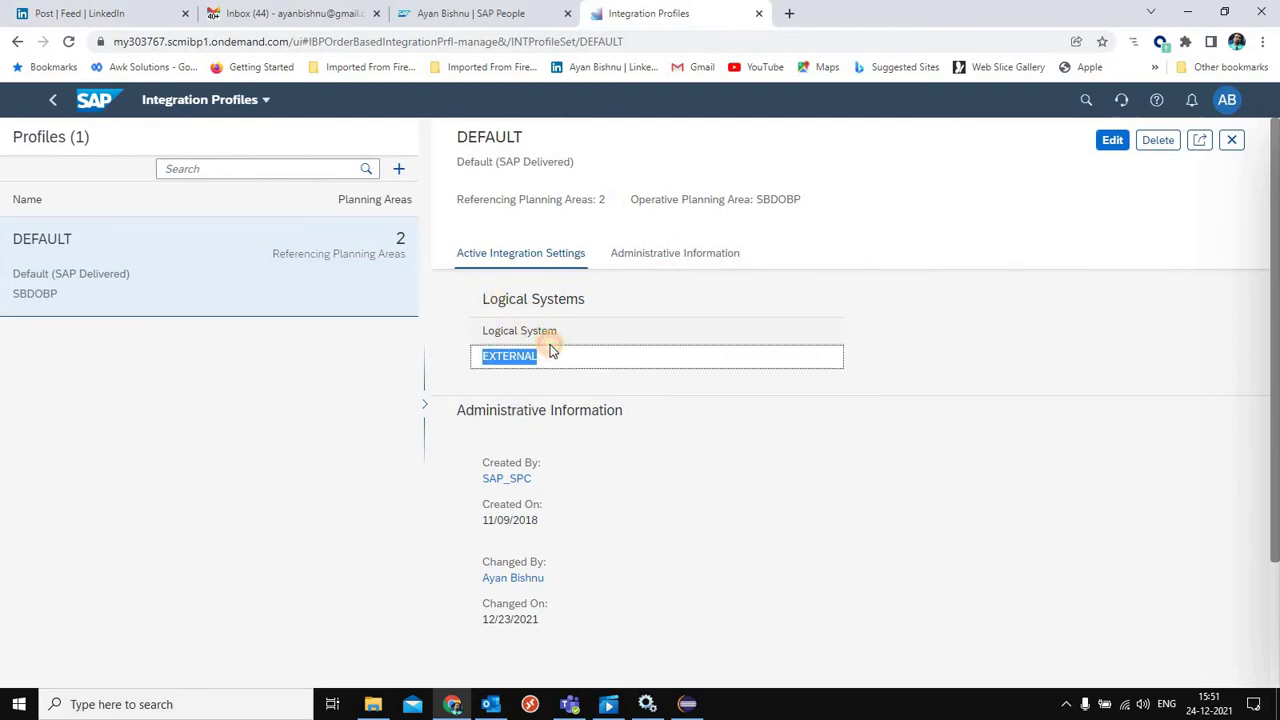
click(677, 259)
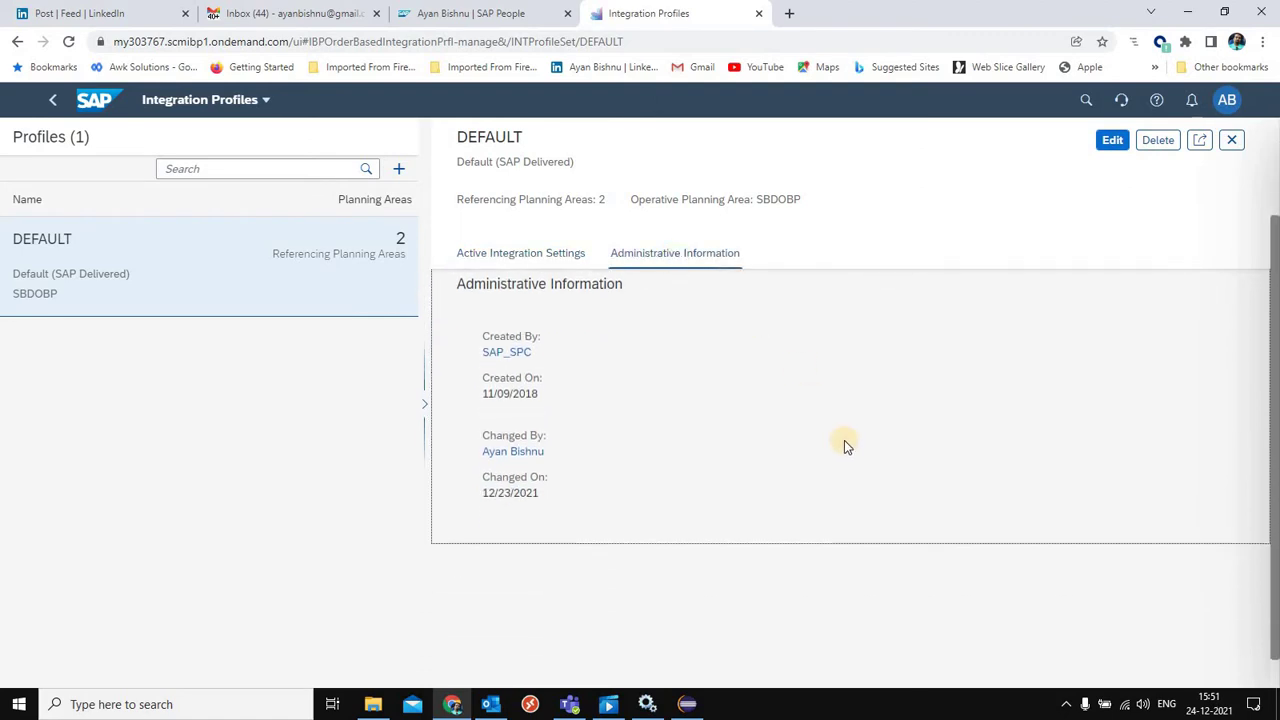
click(508, 258)
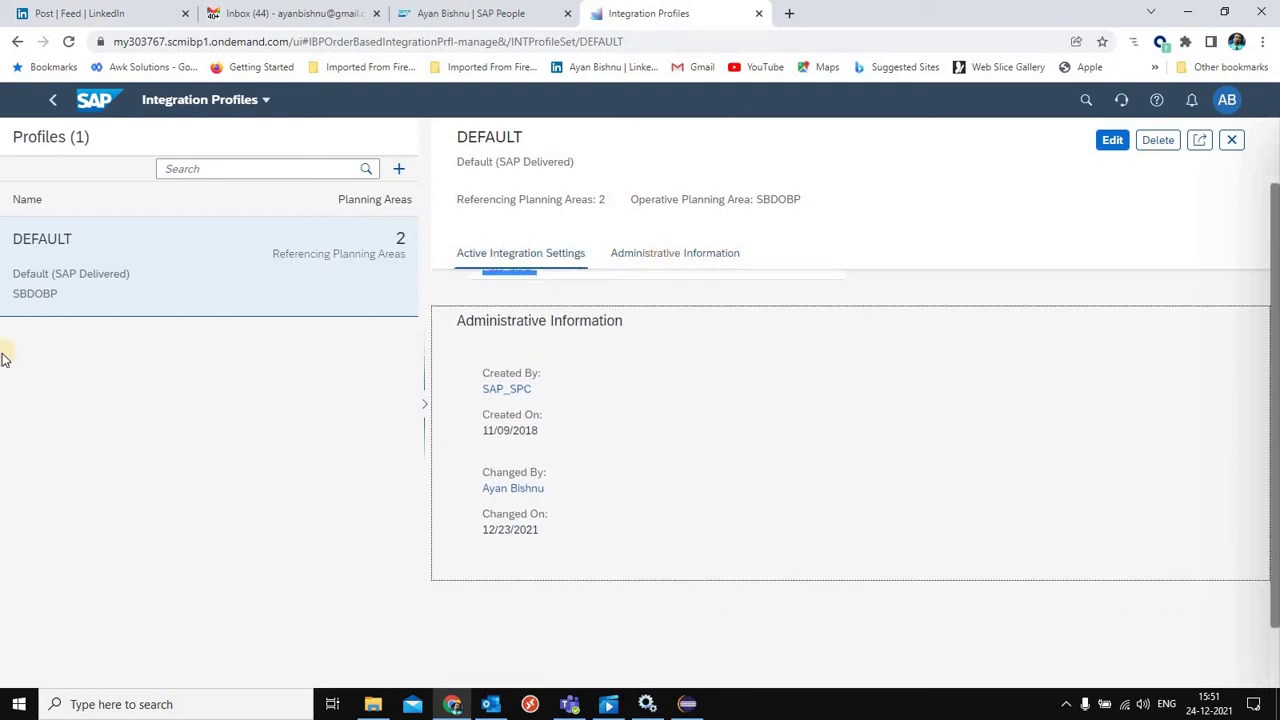
scroll(500, 430, down, 1)
scroll(503, 486, up, 3)
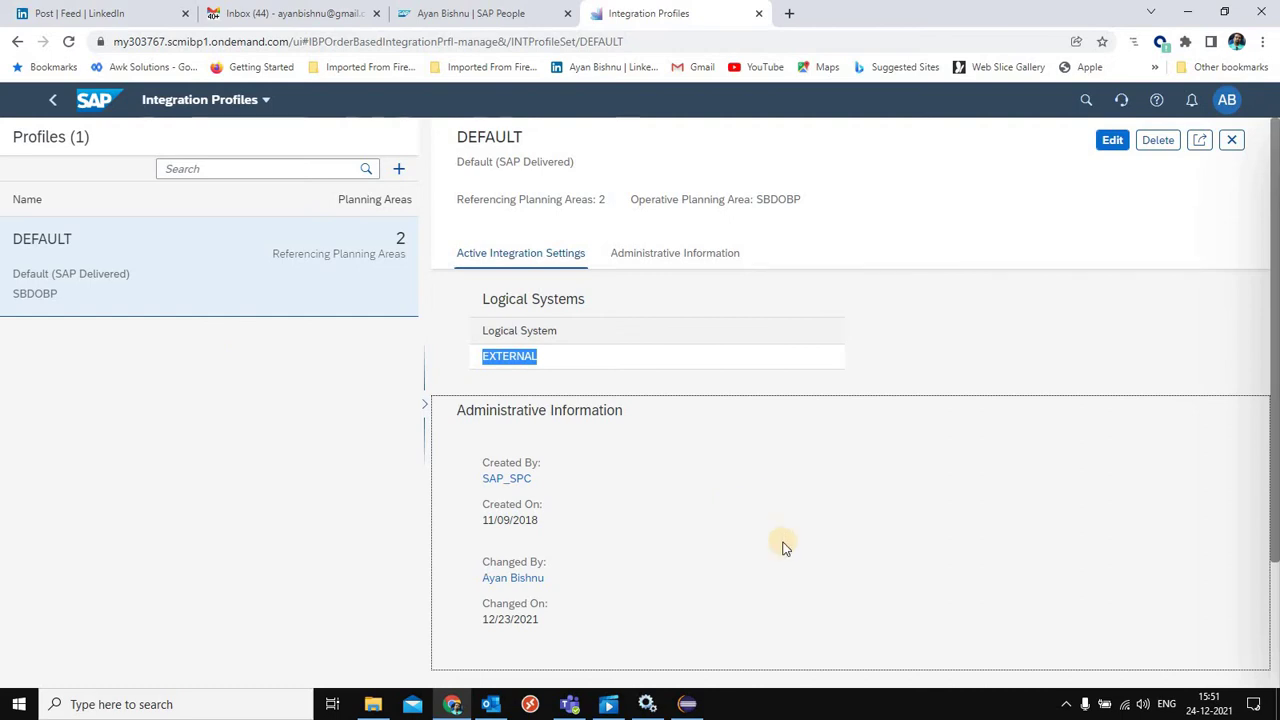
- Open the SBDOBP planning area from the Planning Areas list and follow its link to the assigned integration profile
click(94, 104)
scroll(964, 416, down, 3)
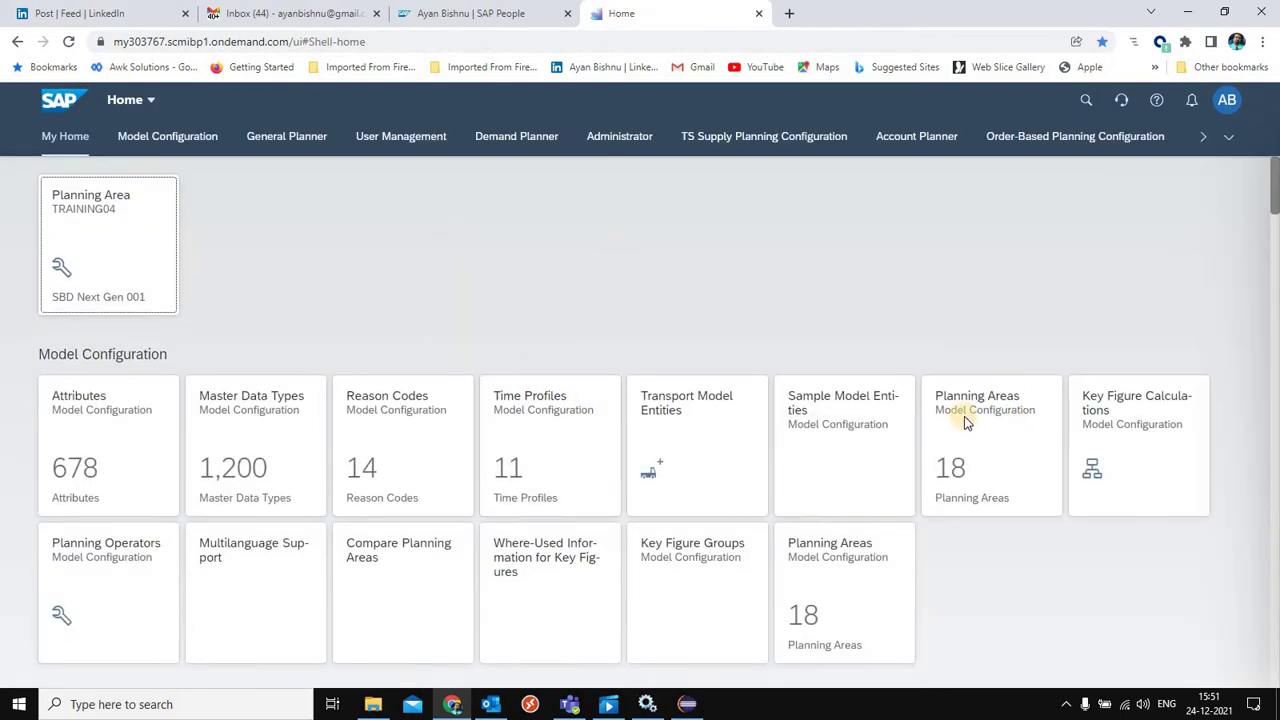
click(837, 420)
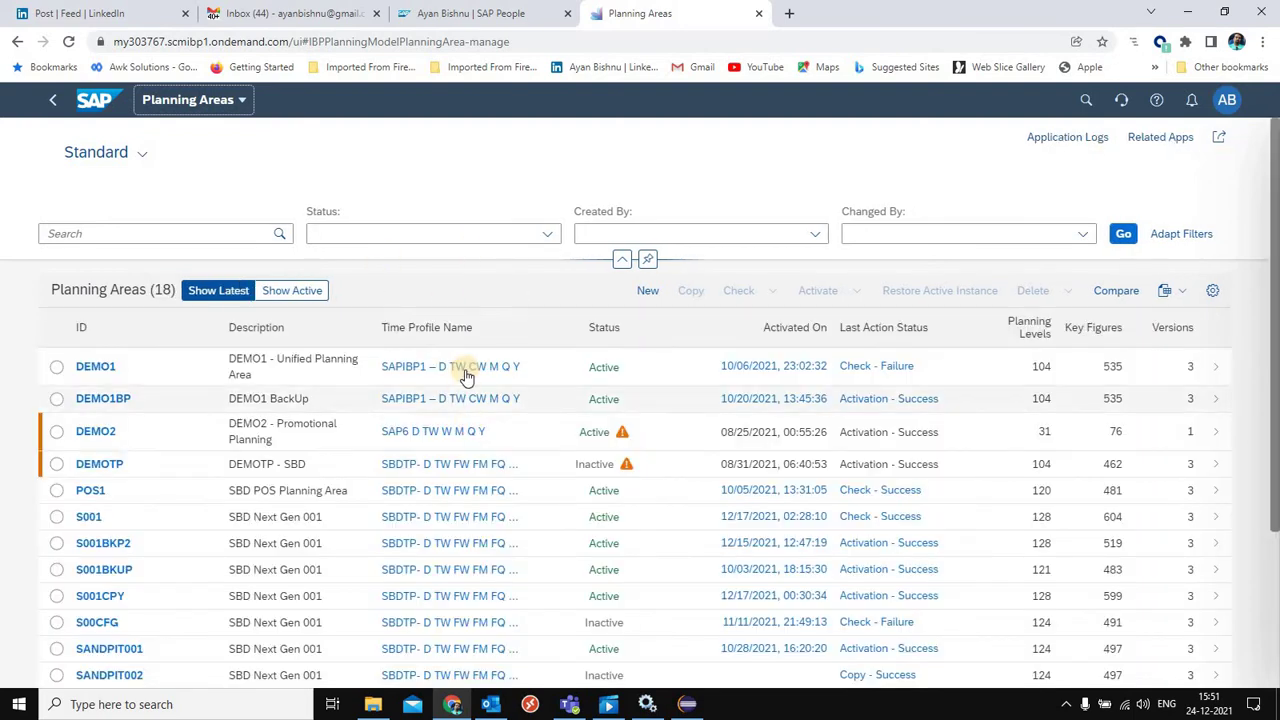
scroll(460, 400, down, 5)
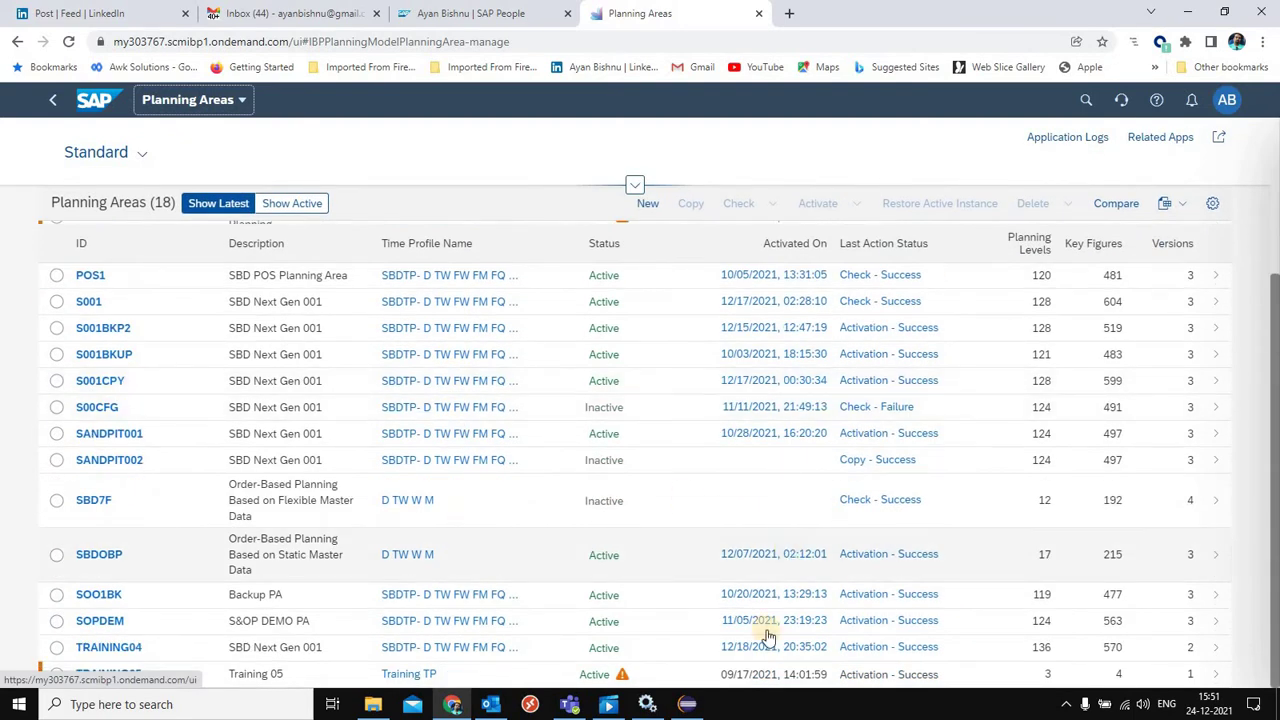
click(90, 558)
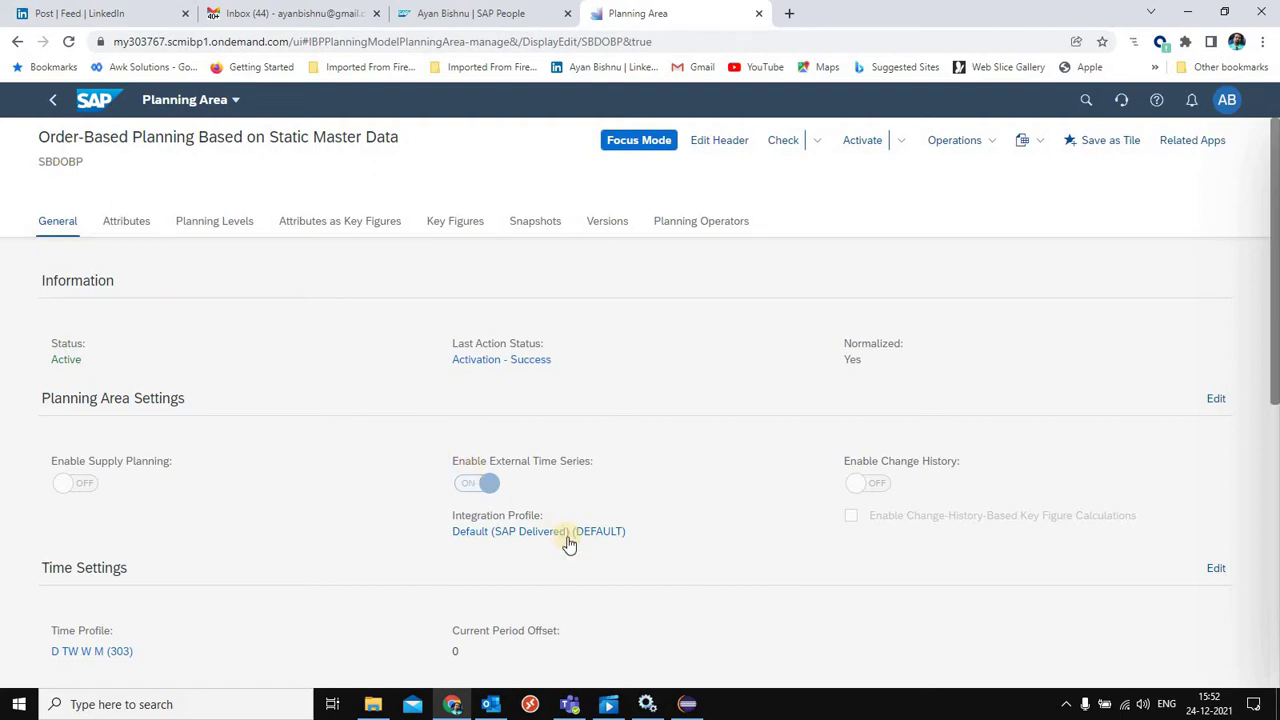
click(479, 536)
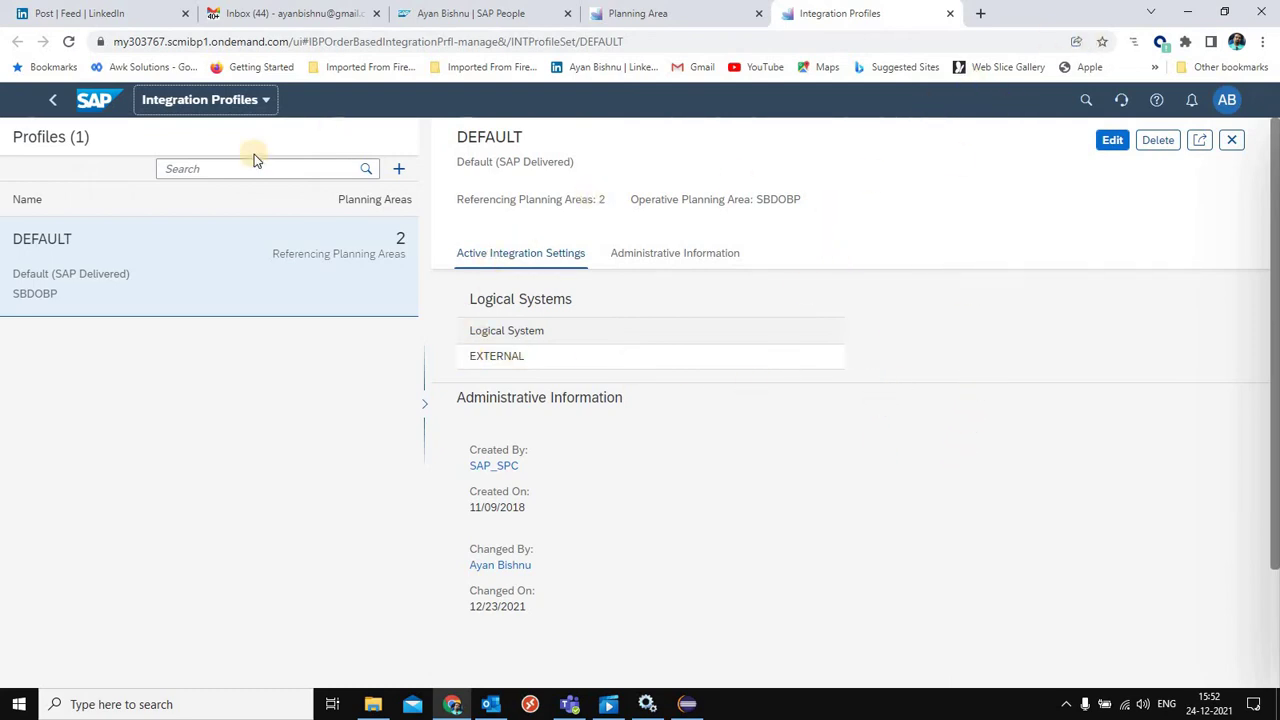
- Search the apps for "remote" and open Configure Remote Sources (SDI) to view the FLATFILE remote source
click(1080, 104)
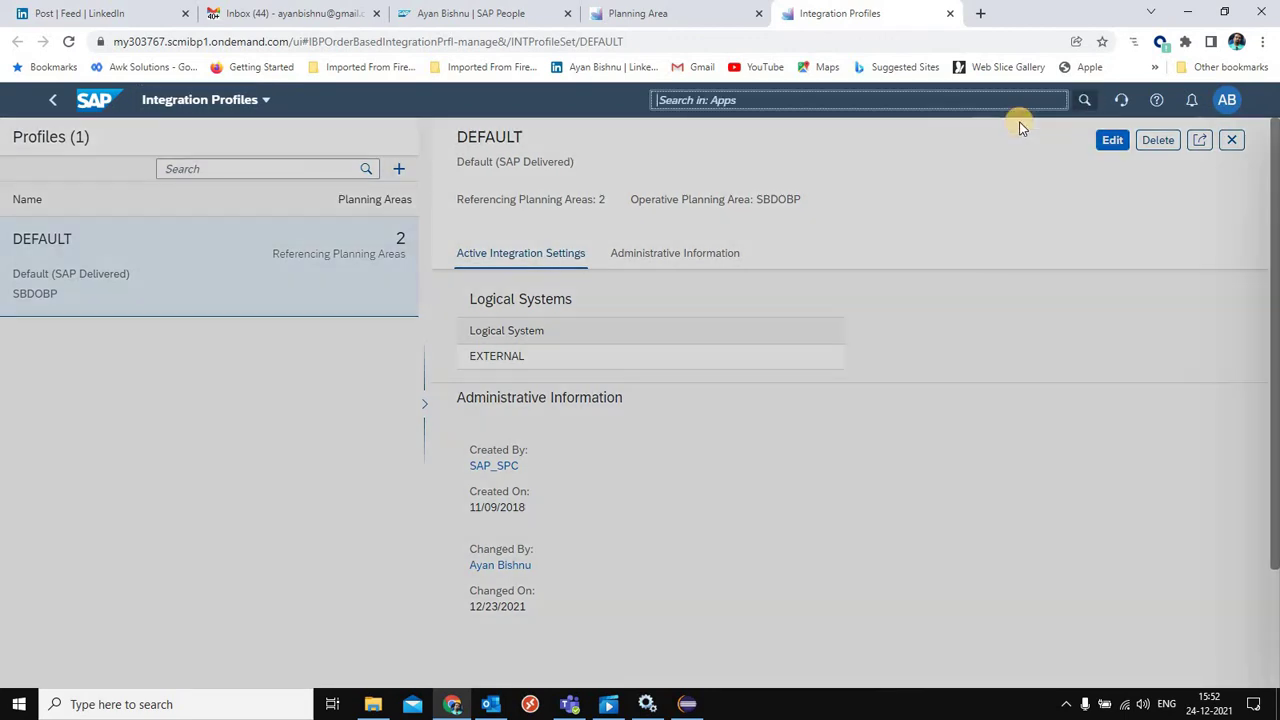
text(remote)
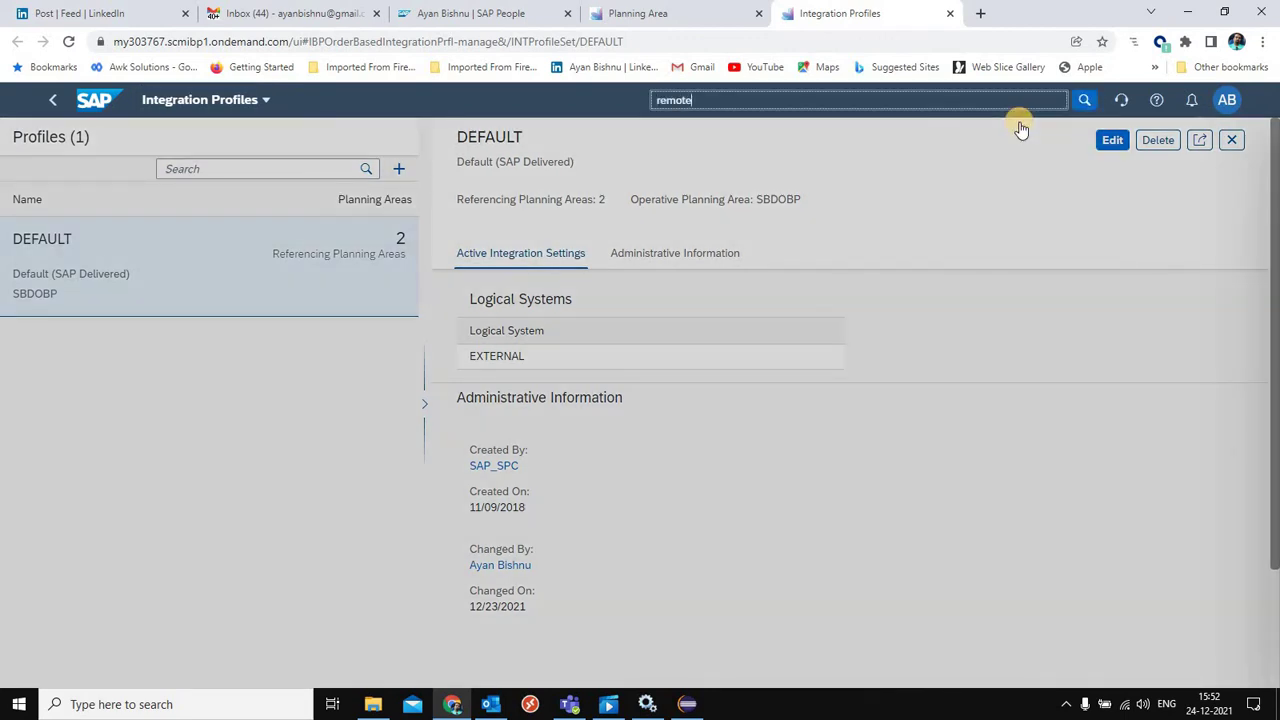
click(846, 126)
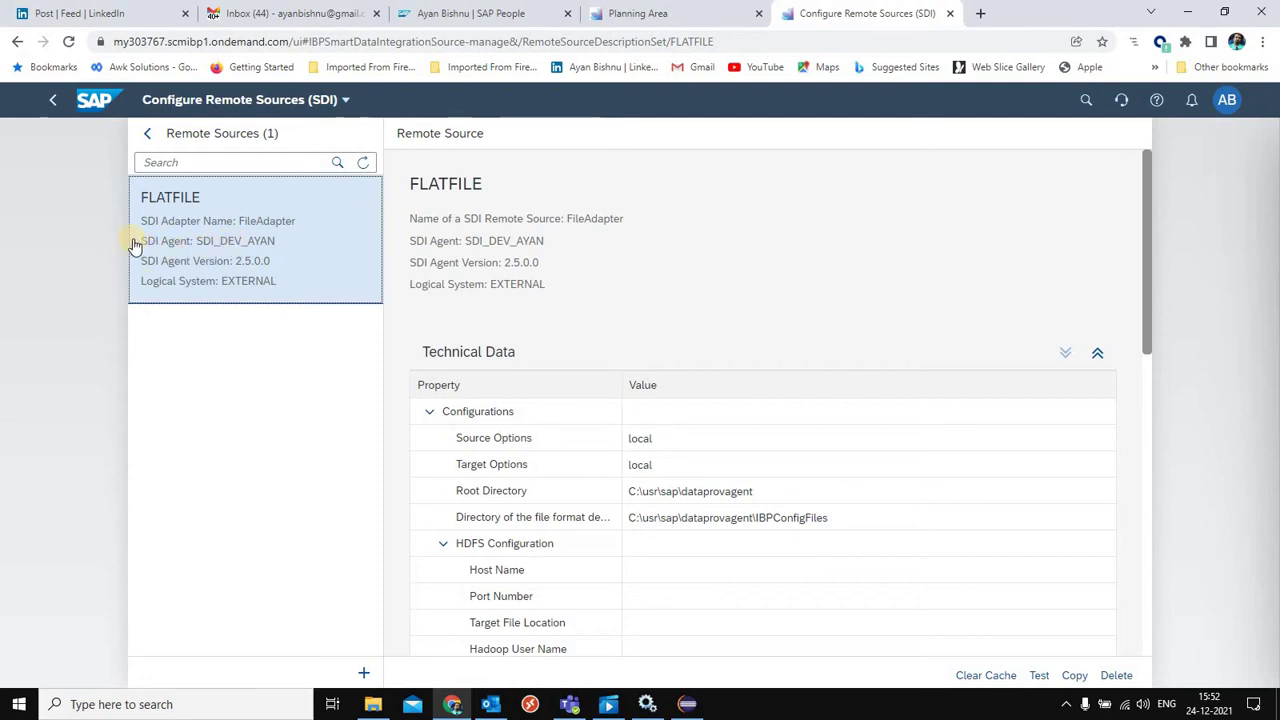
- Check the agent registration in SAP HANA Data Provisioning Agent Configuration, then return and test the FLATFILE remote source connection
click(684, 690)
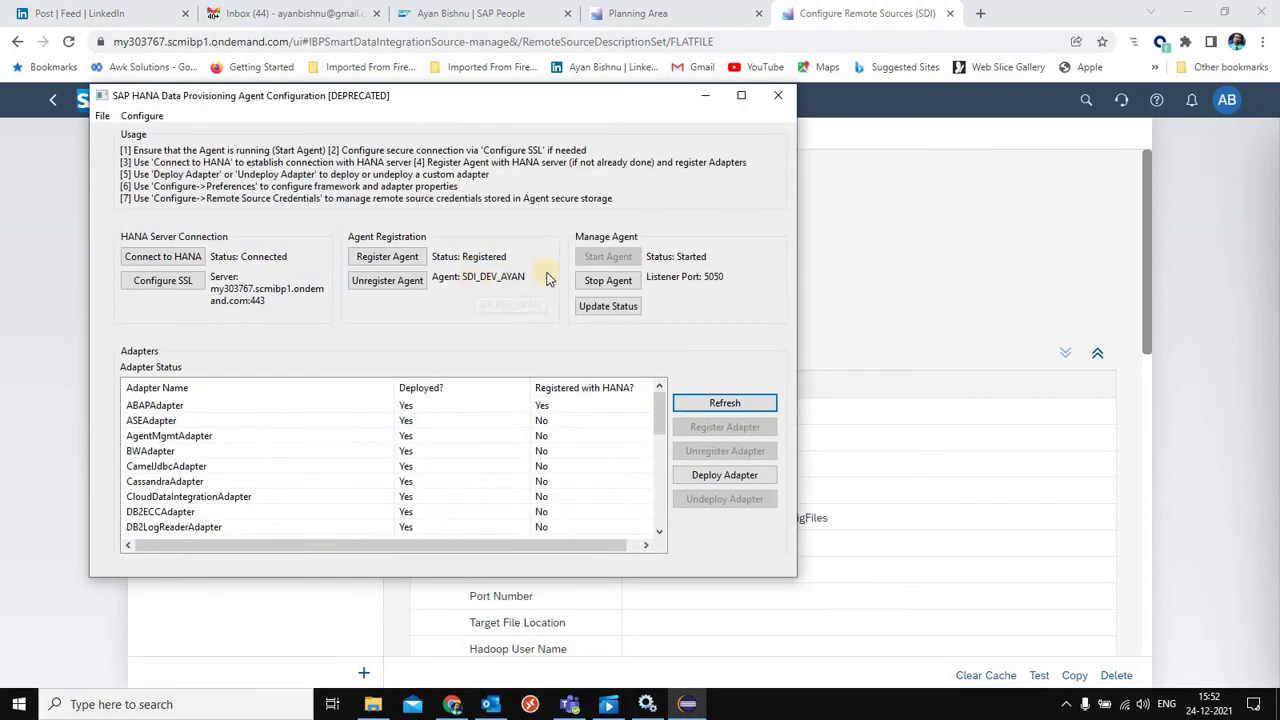
click(705, 95)
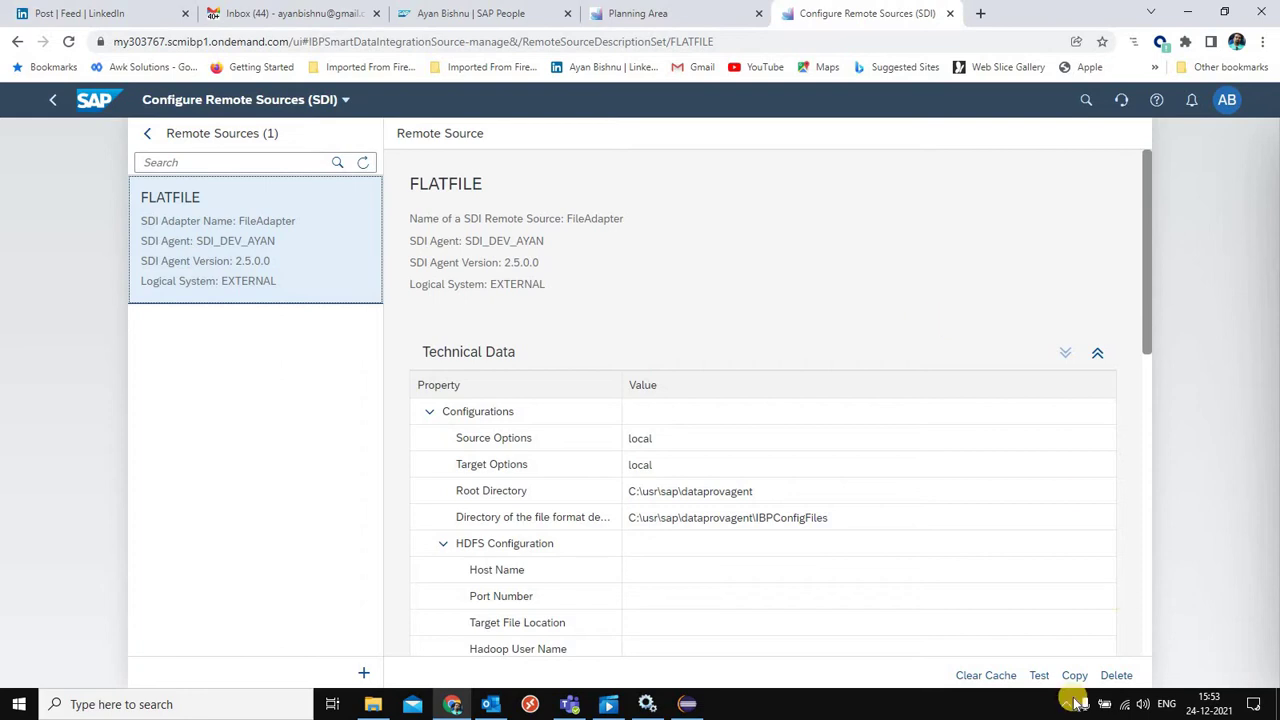
click(1037, 678)
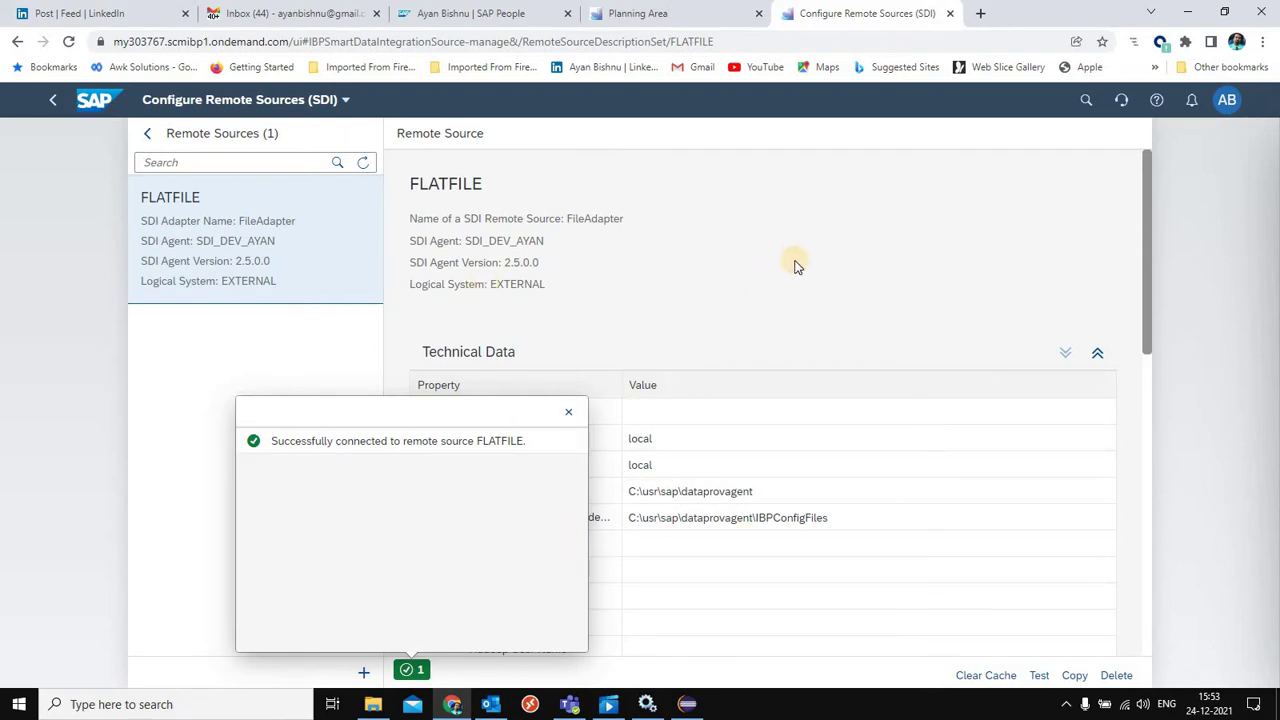
click(568, 411)
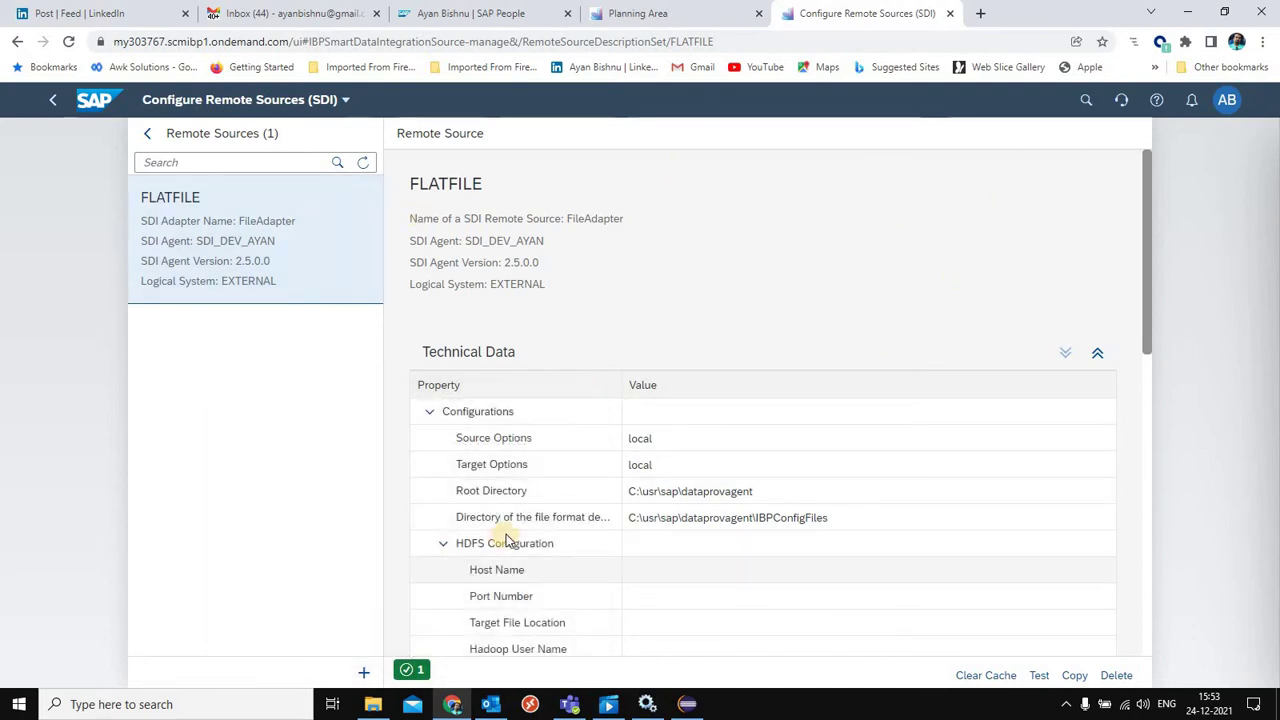
- Return to the home page, open Application Jobs under General Planner and start creating a new job
click(88, 104)
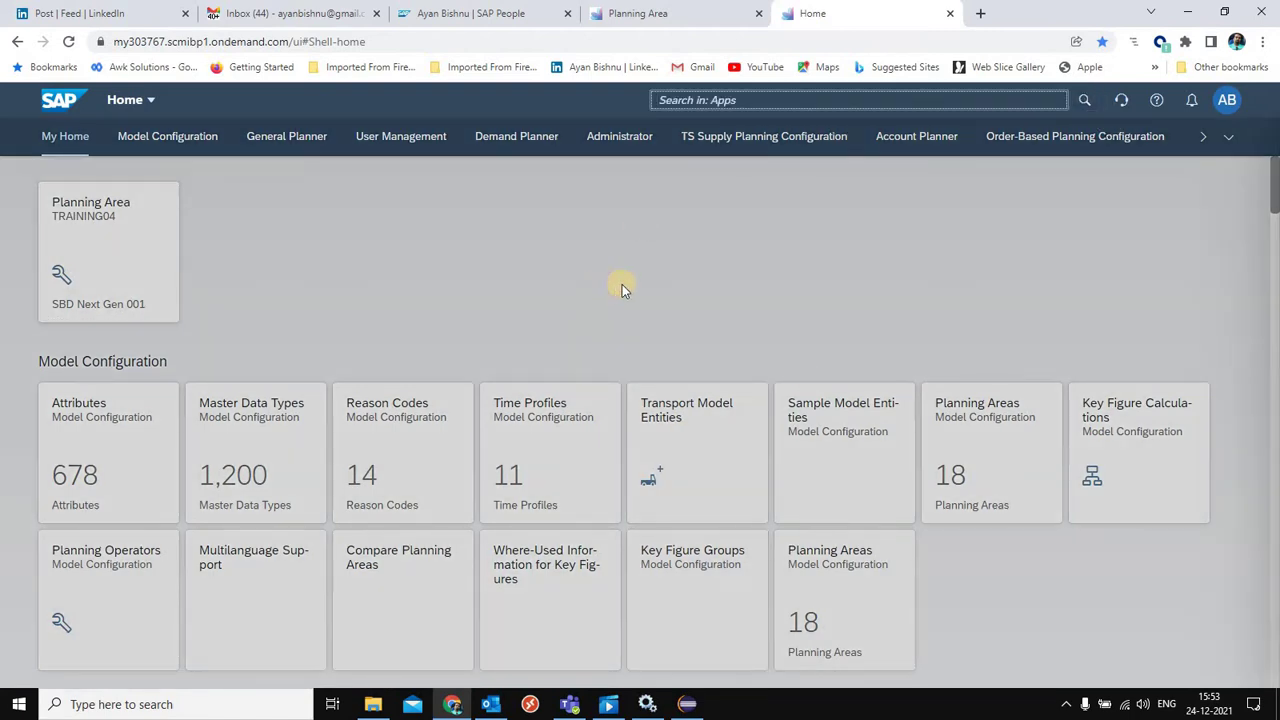
click(477, 257)
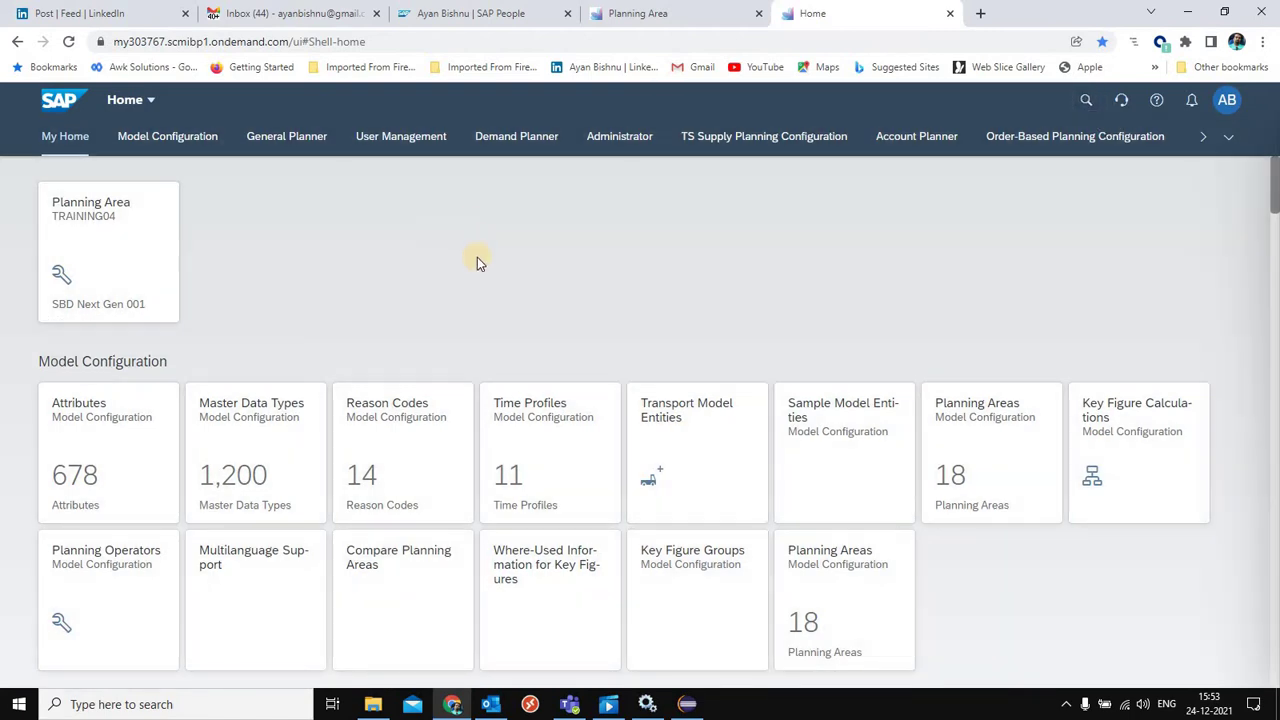
scroll(476, 258, down, 5)
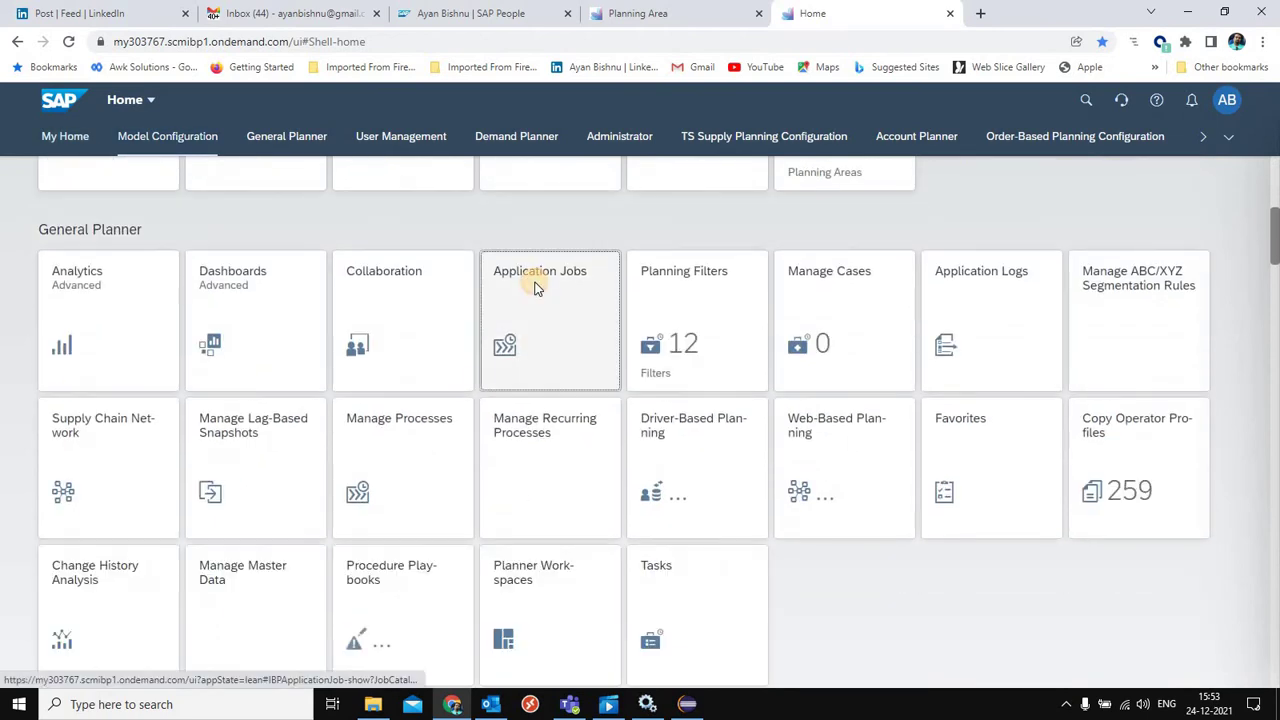
click(535, 284)
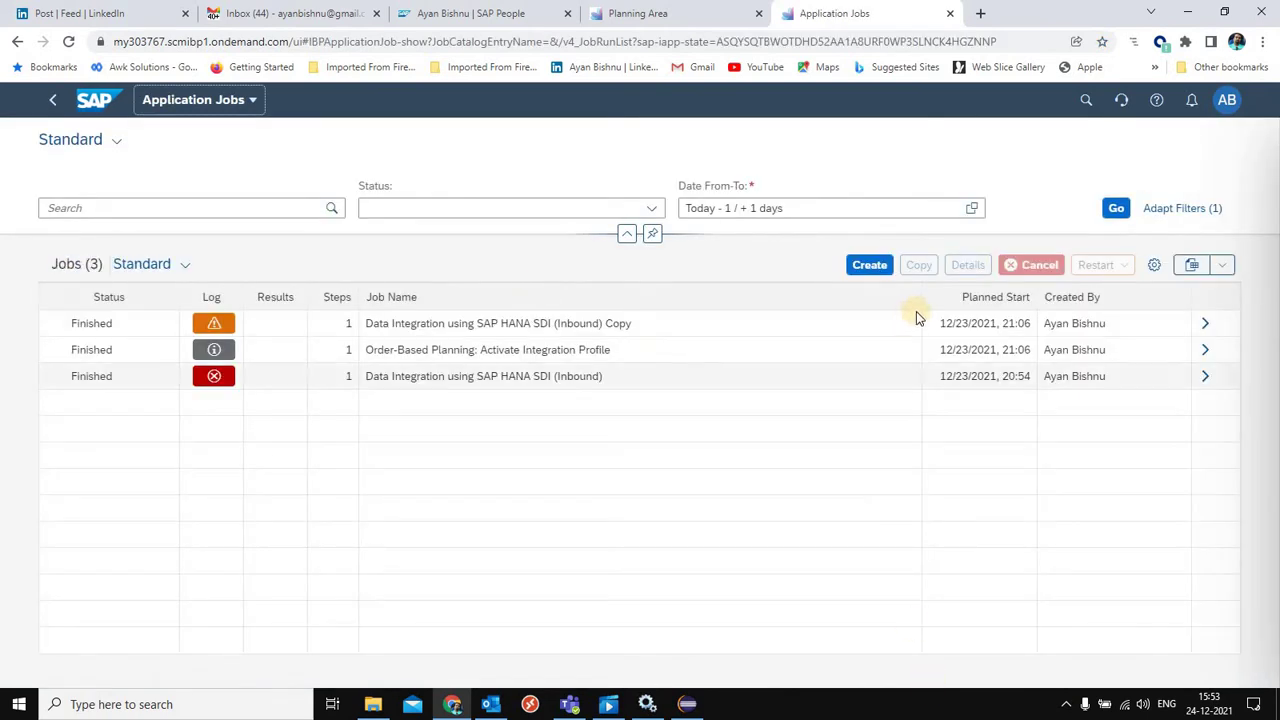
click(870, 266)
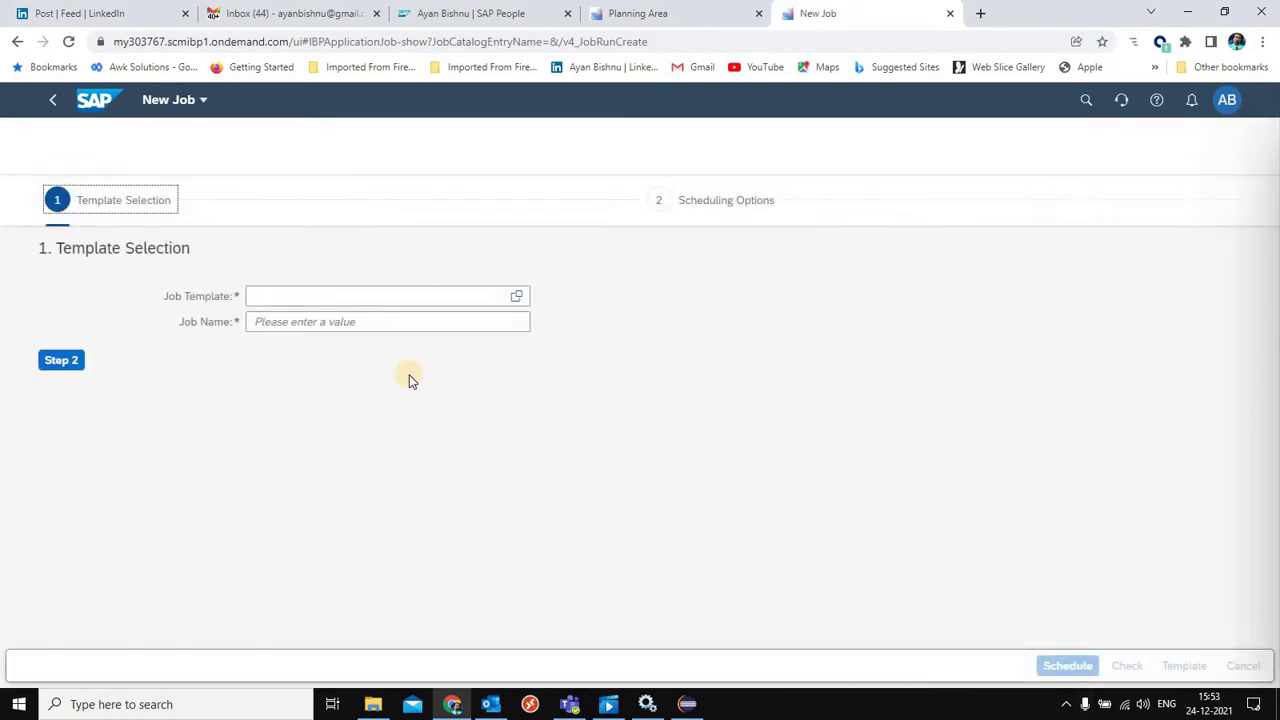
- Search the job templates for "sdi", choose Data Integration using SAP HANA SDI (Inbound), and proceed to the parameters with default scheduling
click(518, 297)
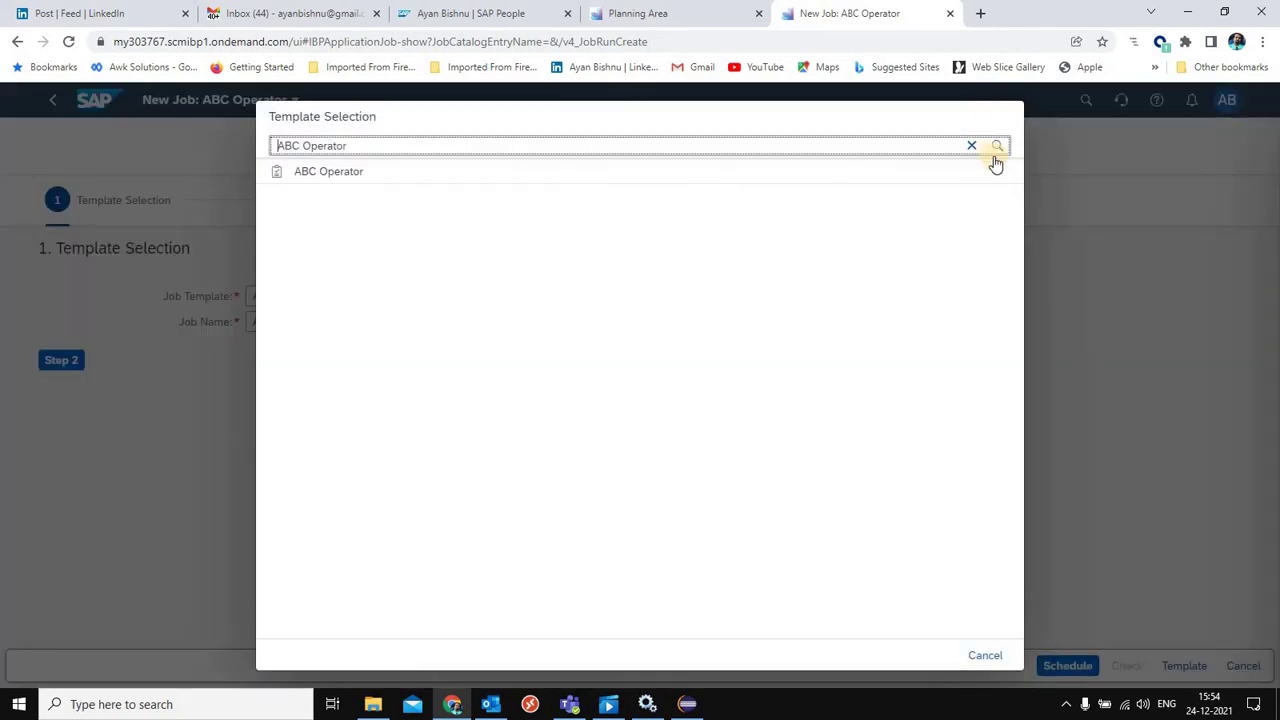
click(967, 146)
text(sc)
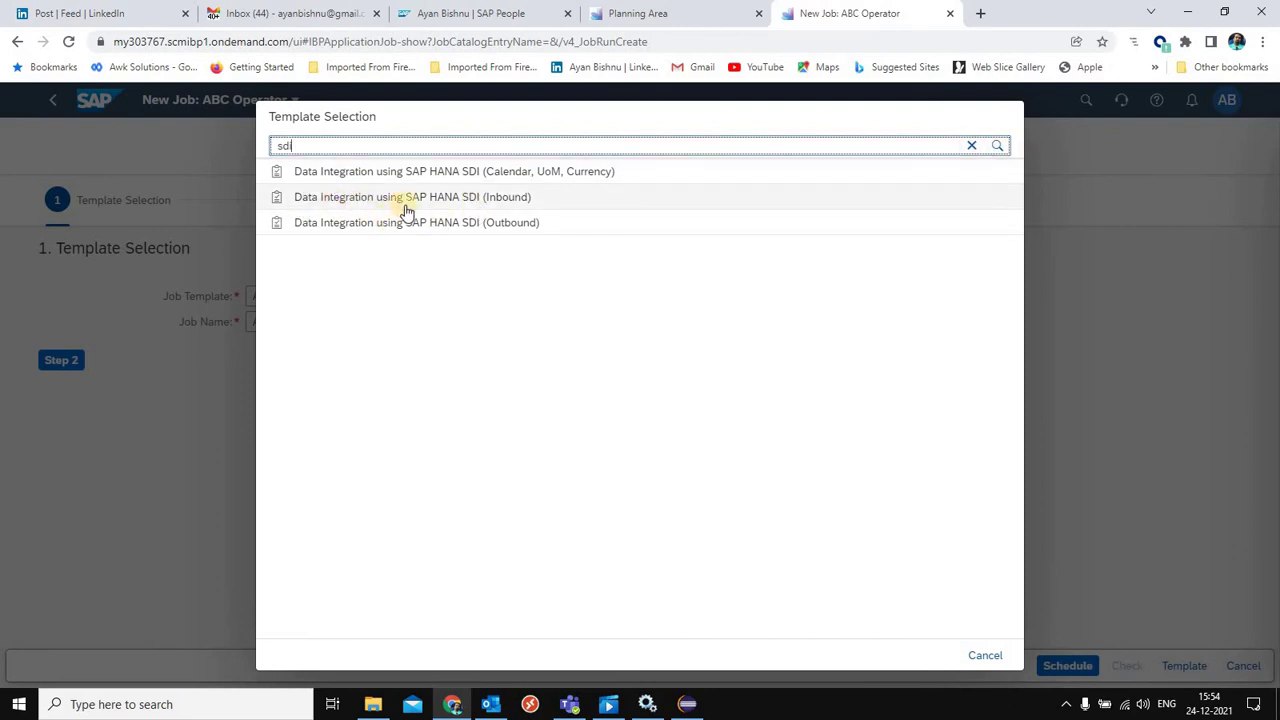
click(599, 200)
click(56, 364)
click(60, 393)
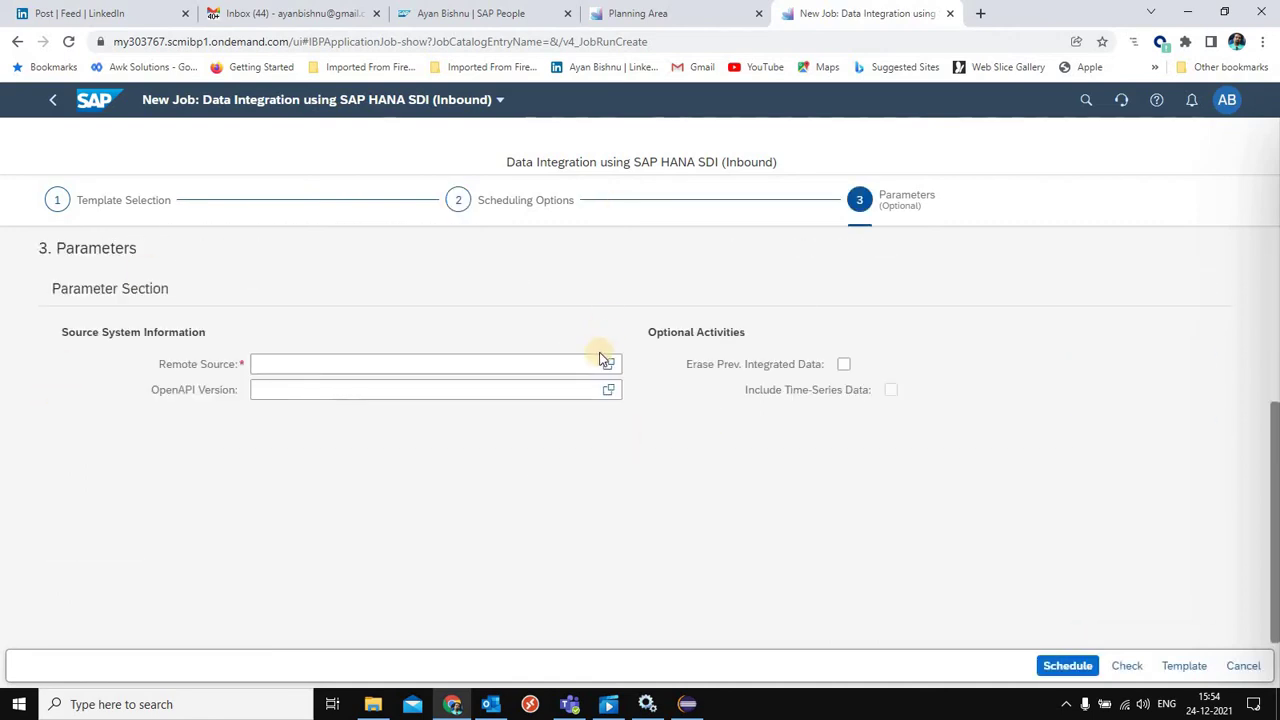
- Select FLATFILE as the job's remote source and enable Erase Prev. Integrated Data
click(614, 364)
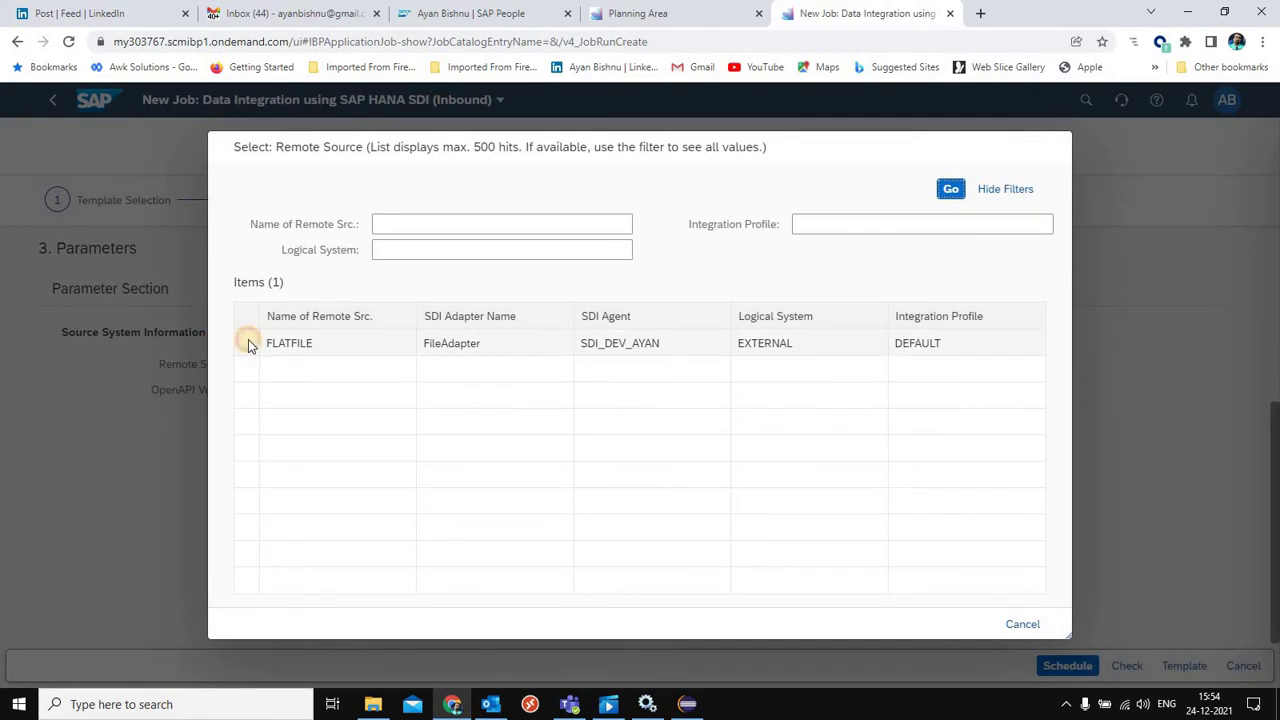
click(248, 339)
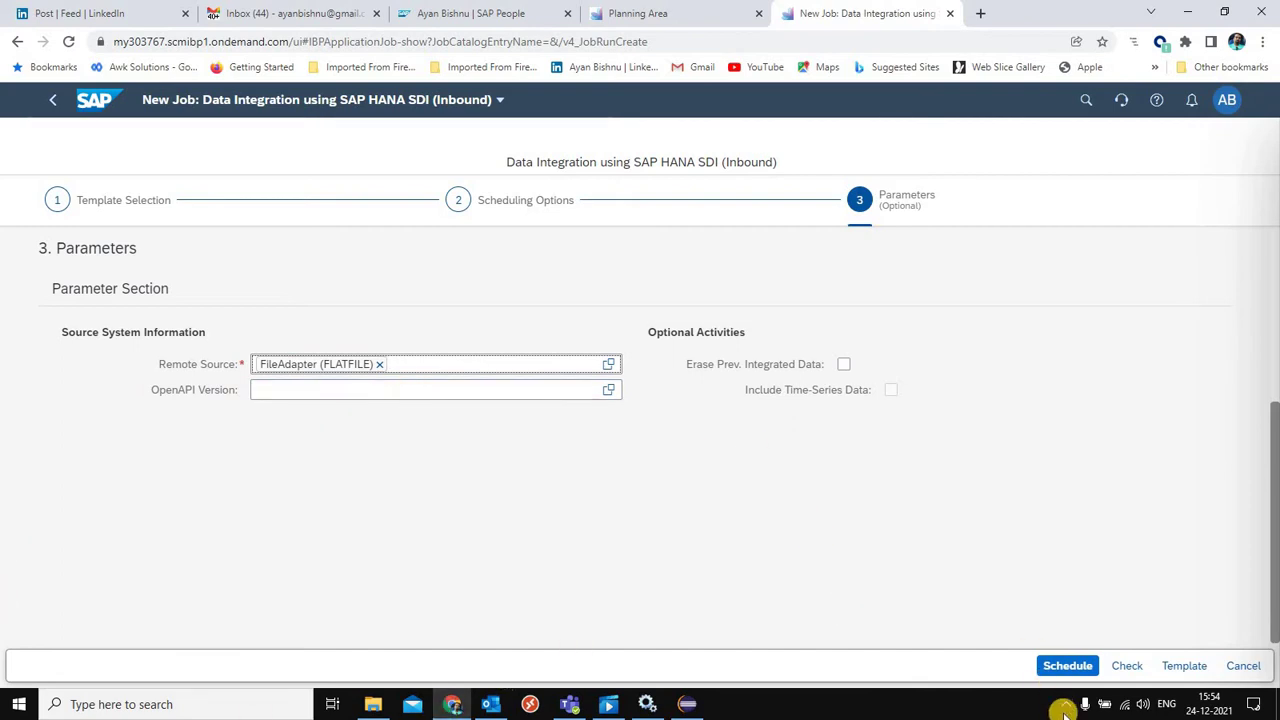
click(569, 520)
click(843, 364)
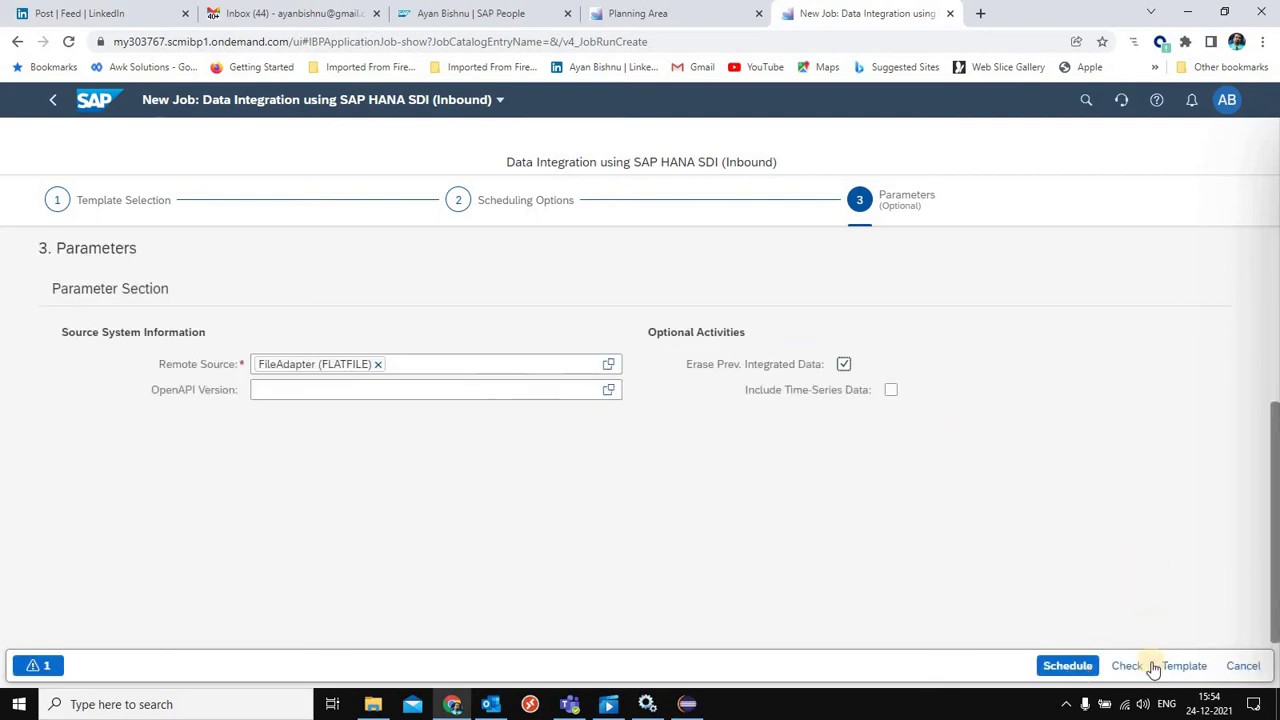
- Check and schedule the inbound SDI job, proceeding despite warnings, and open the new job's details
click(1128, 666)
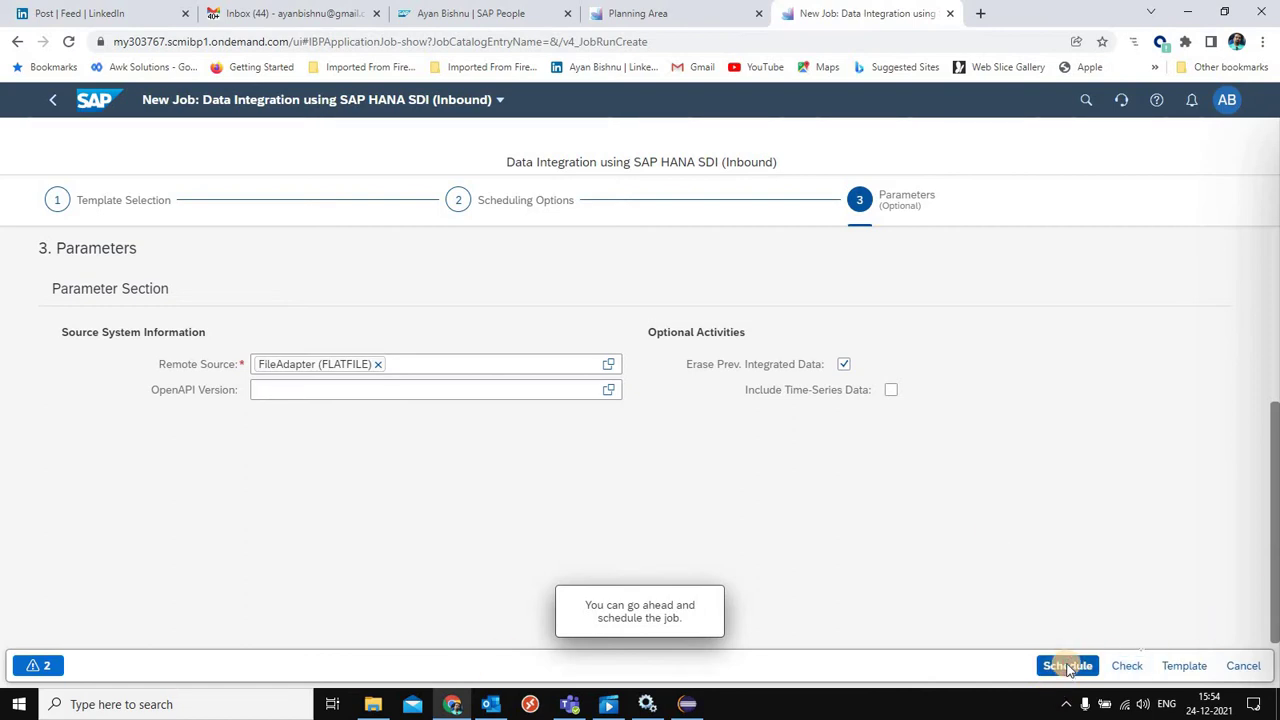
click(1068, 666)
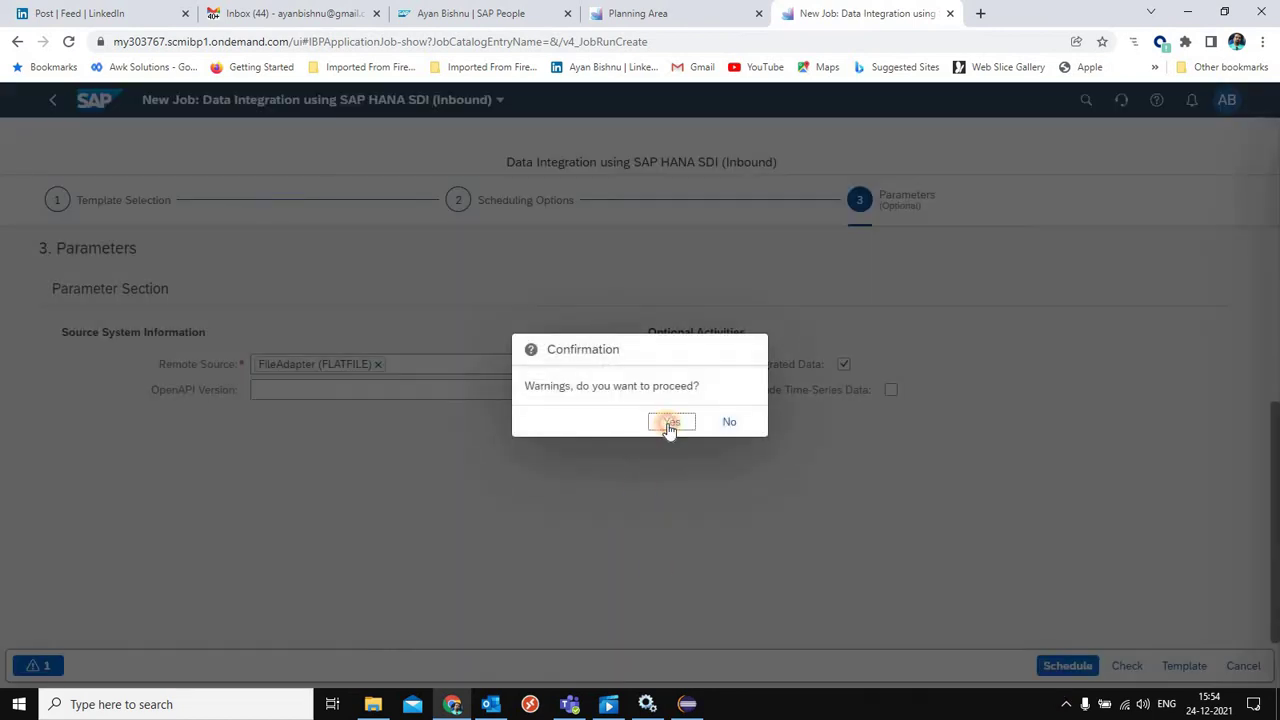
click(668, 424)
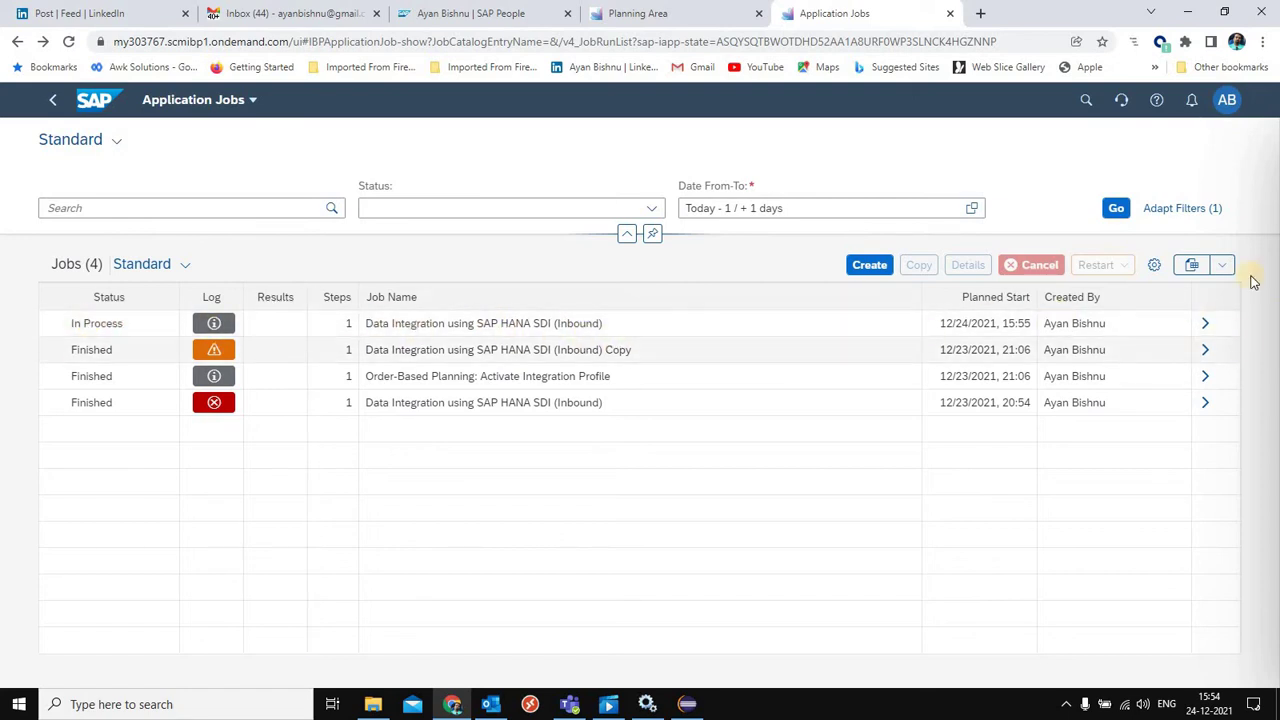
click(1209, 323)
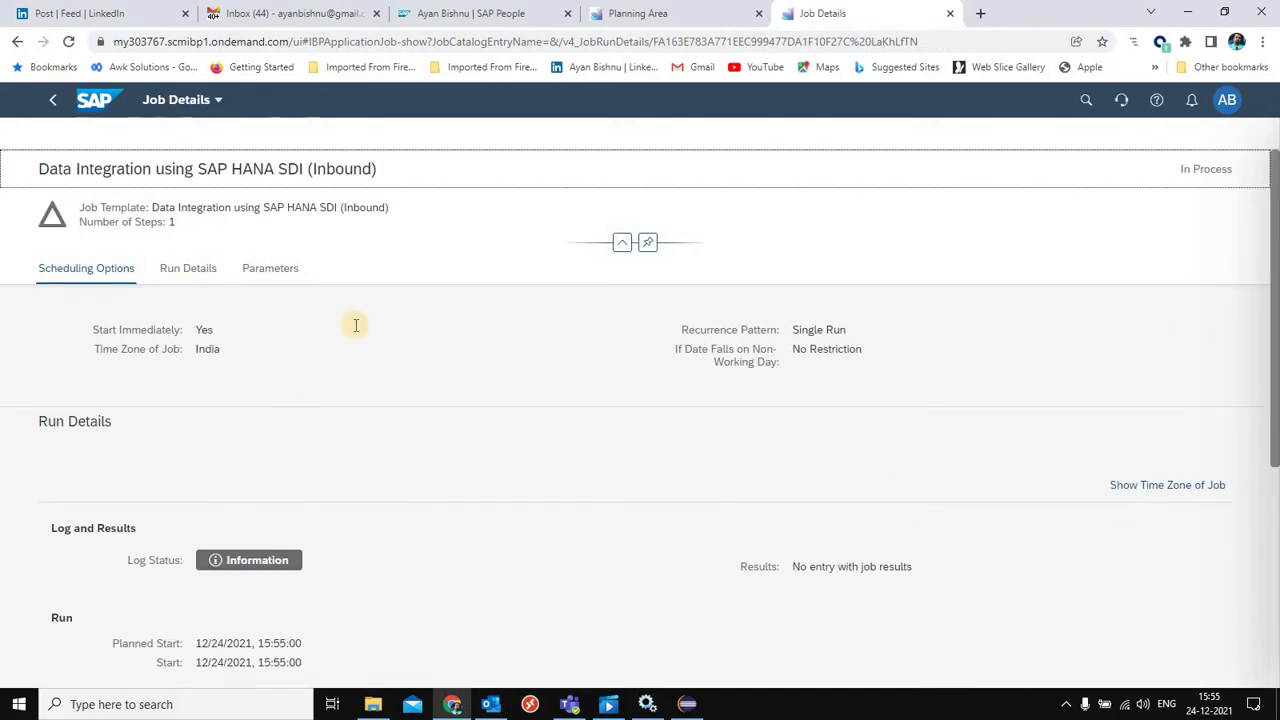
- Open the inbound SDI job's application log from its run details and refresh the log items
scroll(404, 350, down, 3)
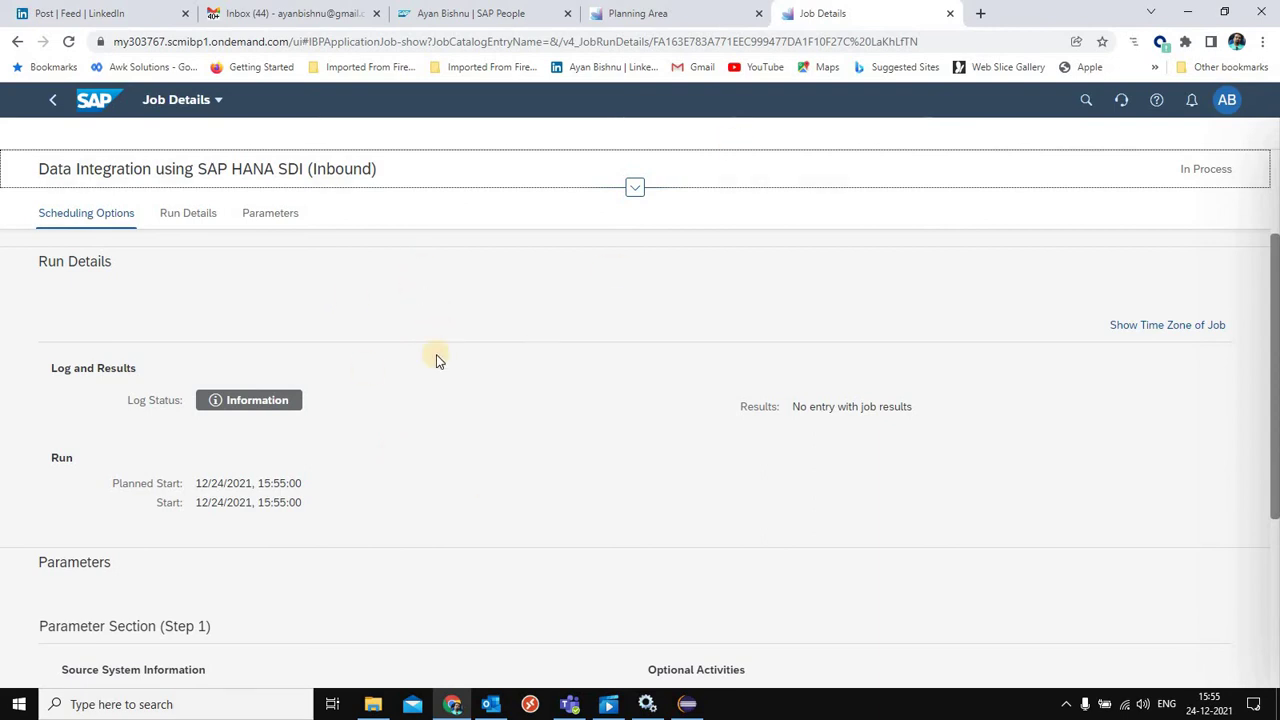
click(252, 398)
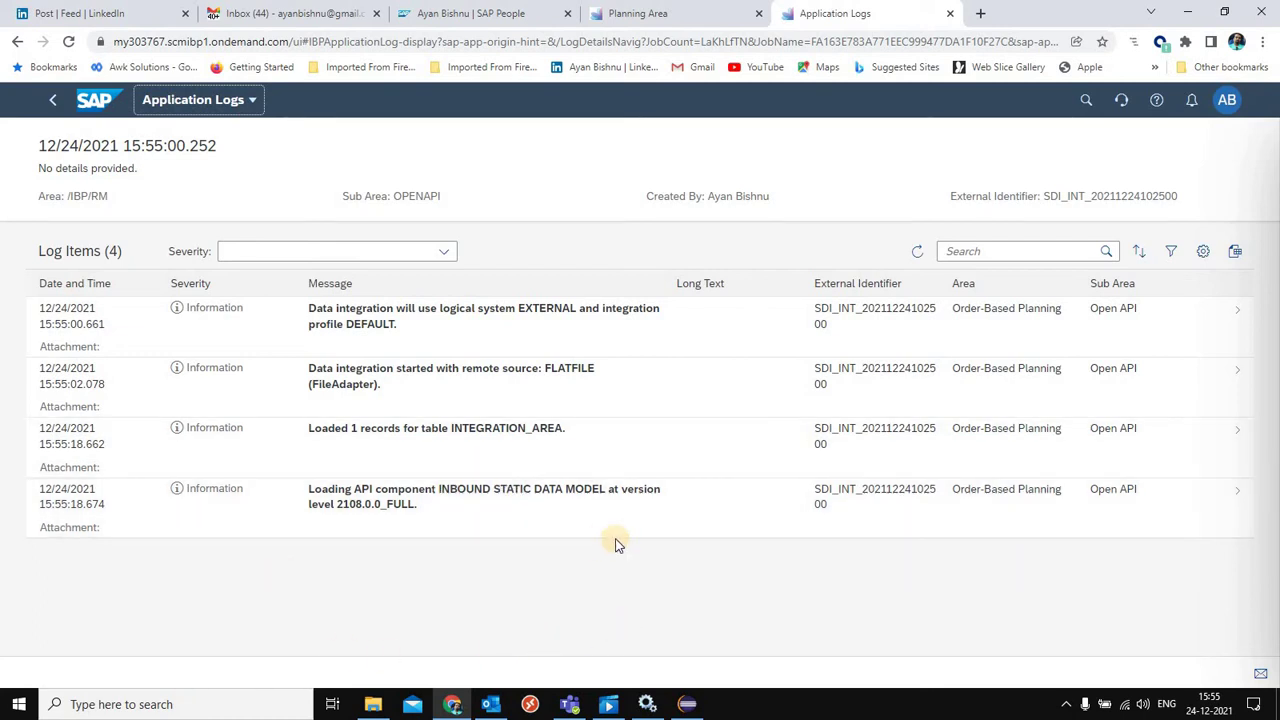
click(919, 253)
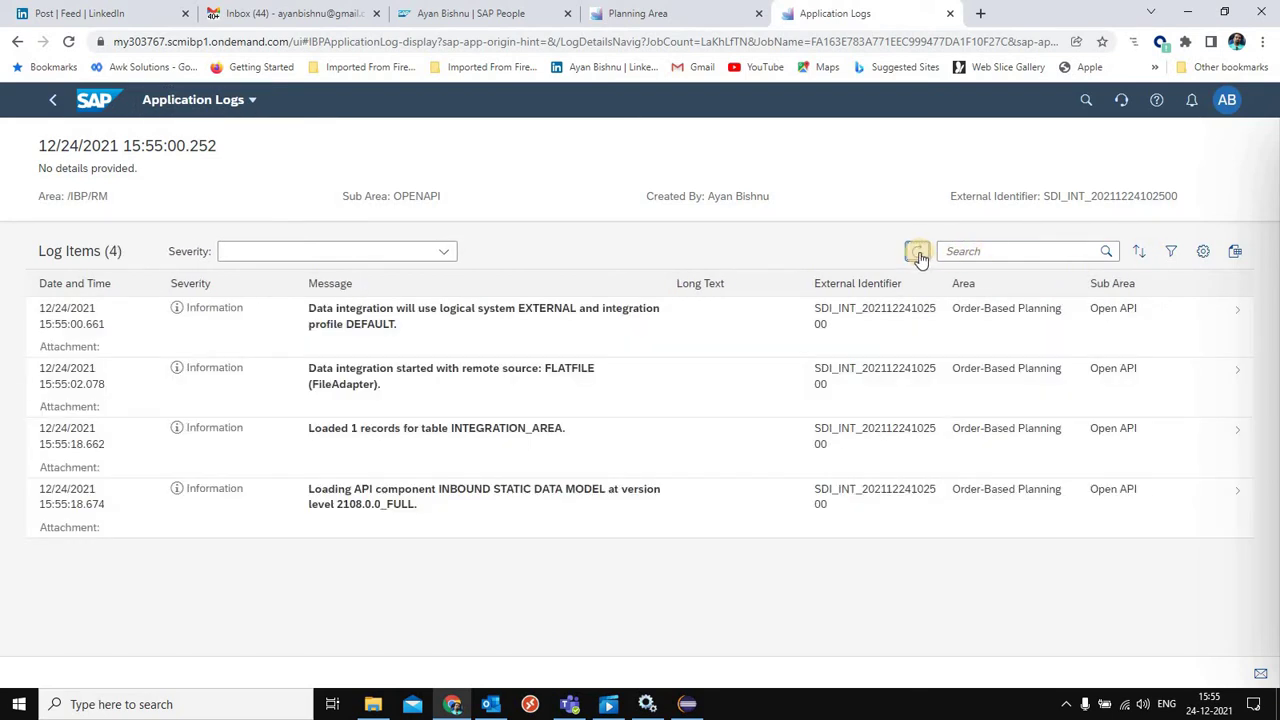
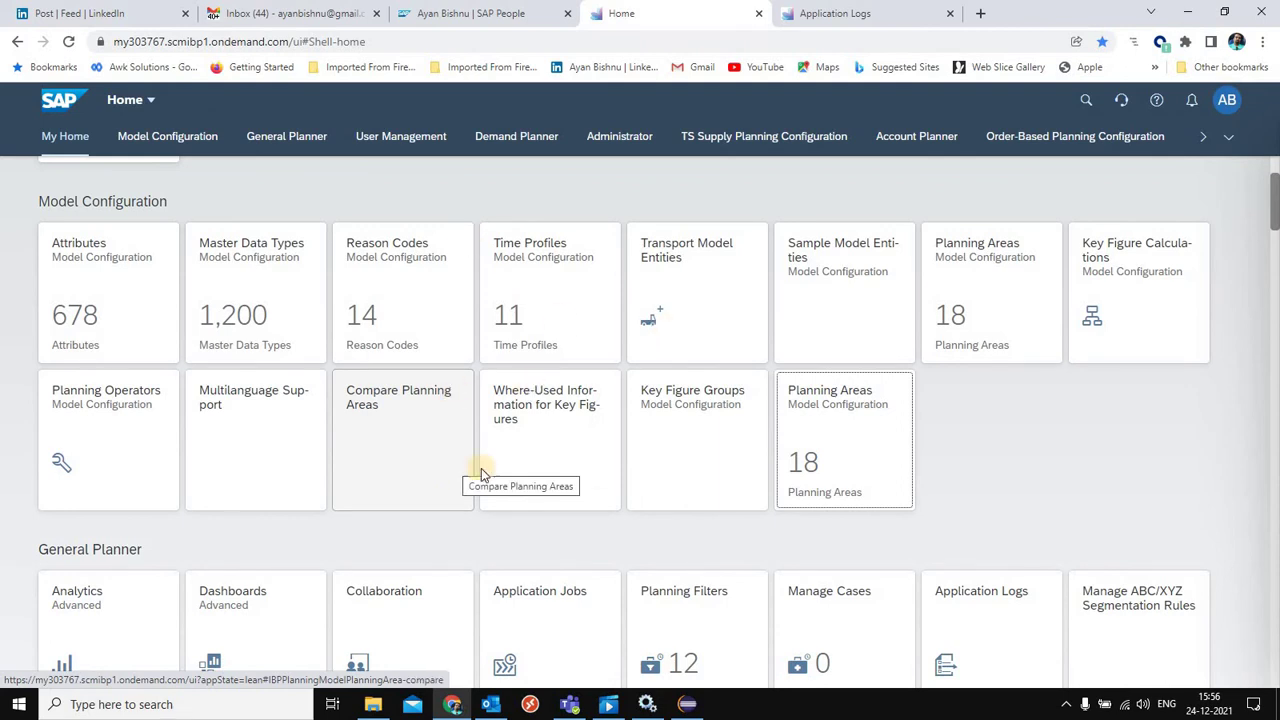
- Switch to the home page and open View Materials in the General Response Planner group
click(1230, 139)
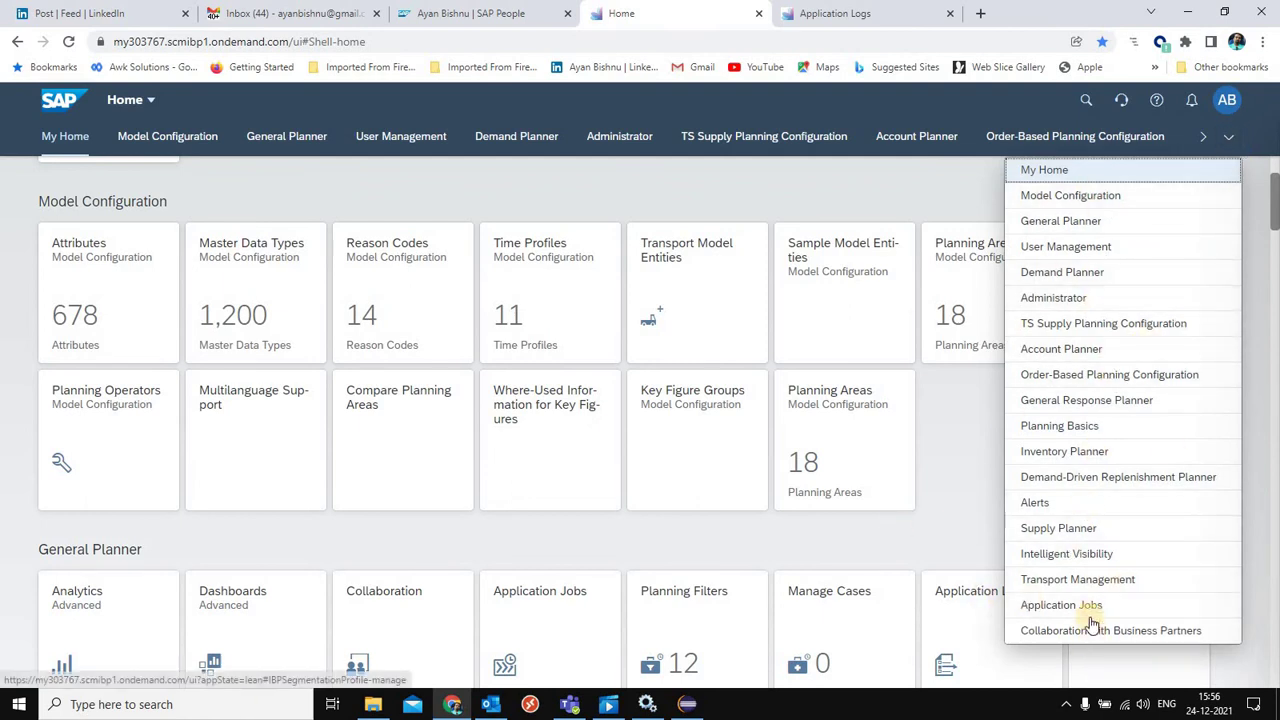
click(1062, 528)
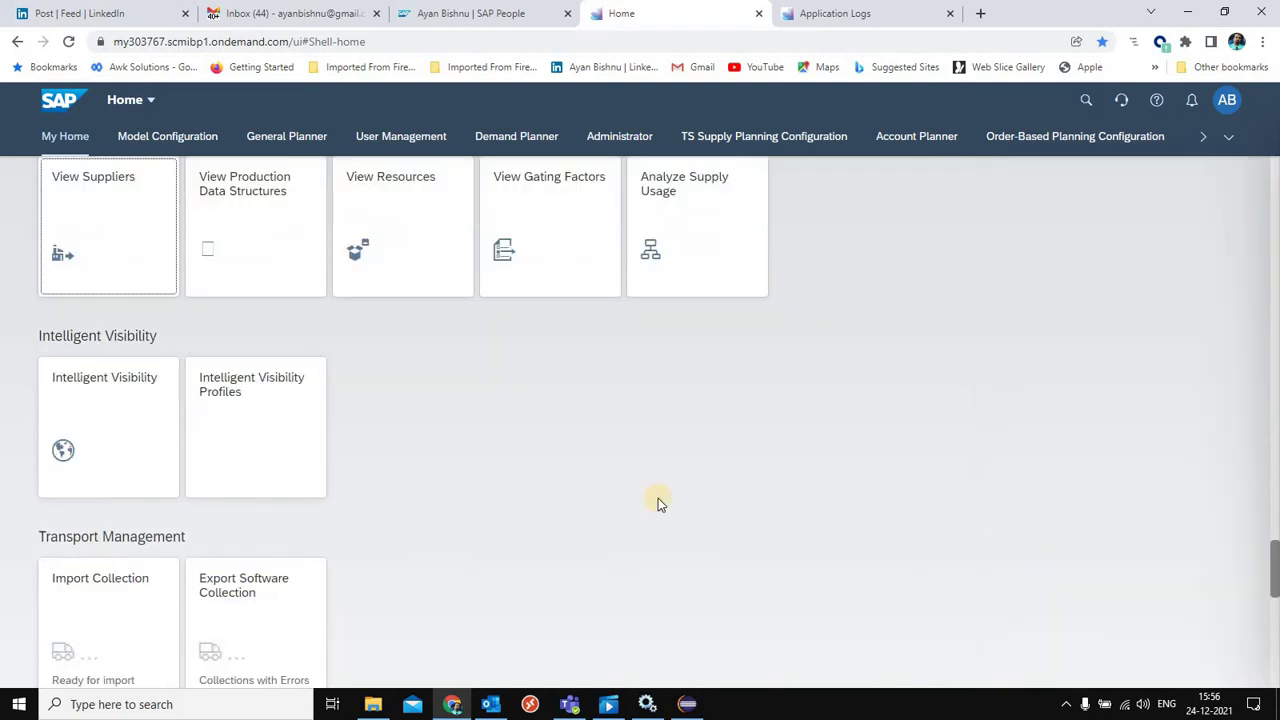
scroll(561, 427, up, 2)
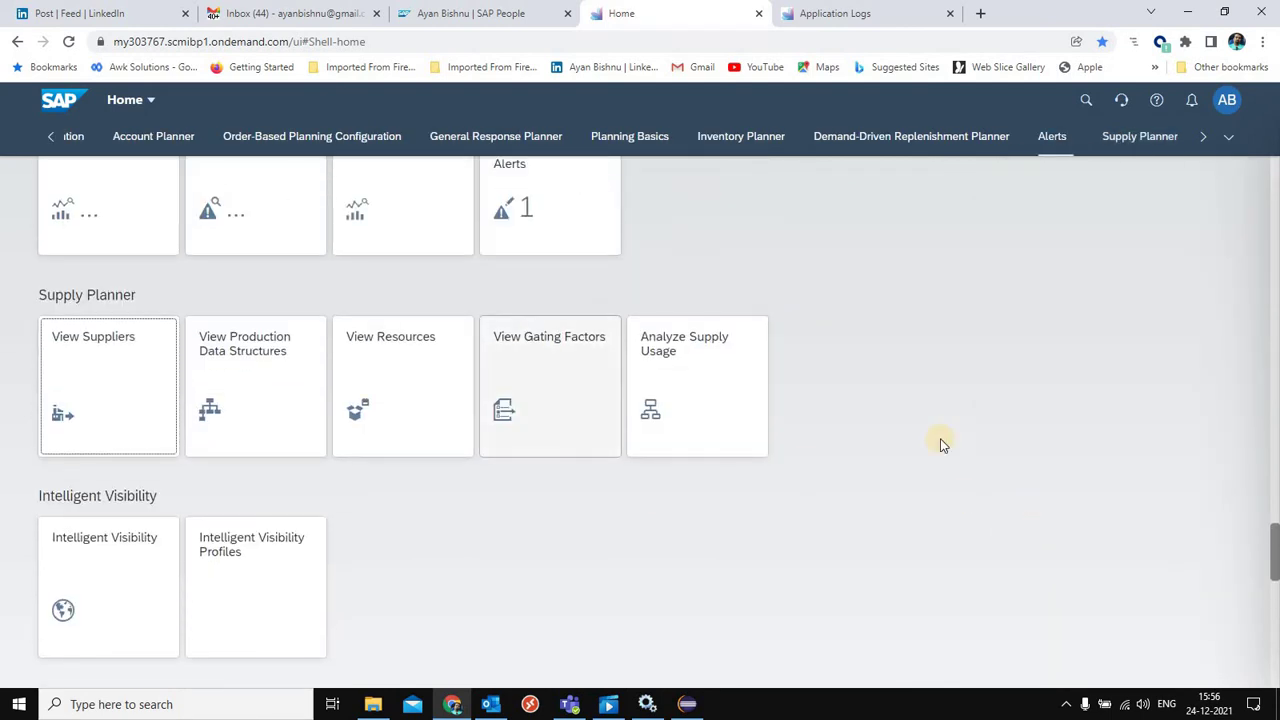
scroll(930, 410, up, 10)
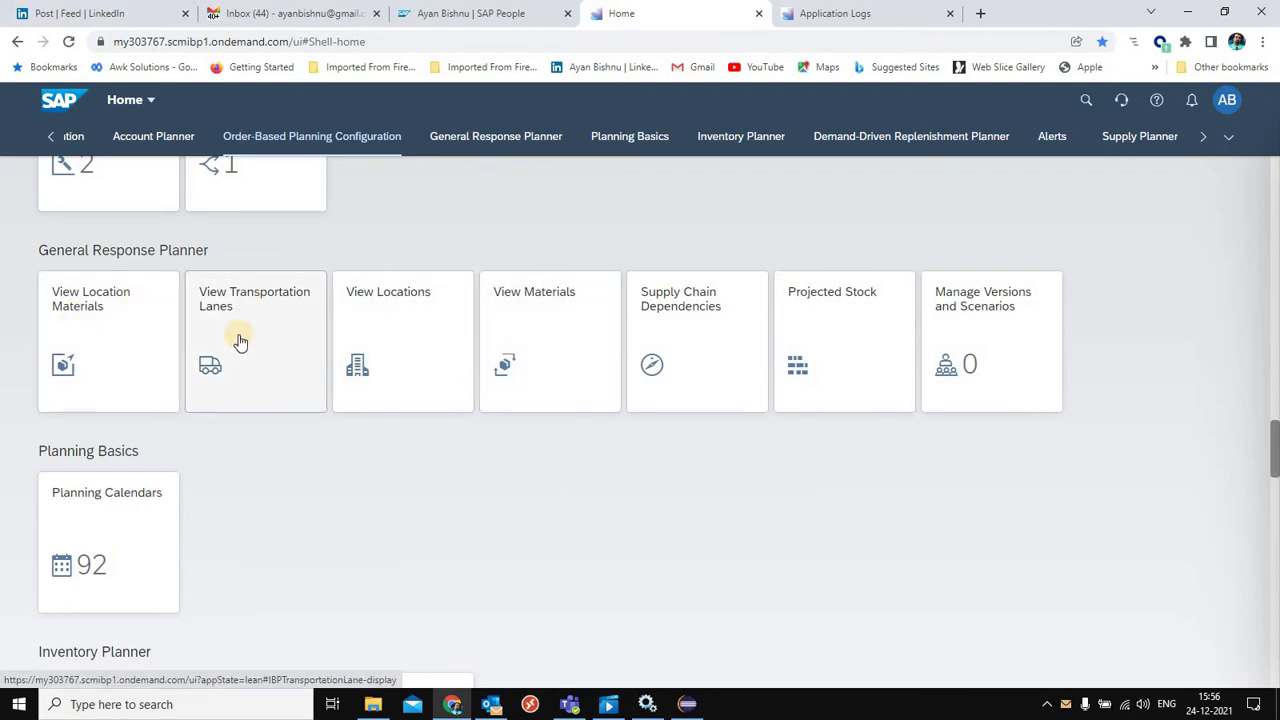
click(546, 333)
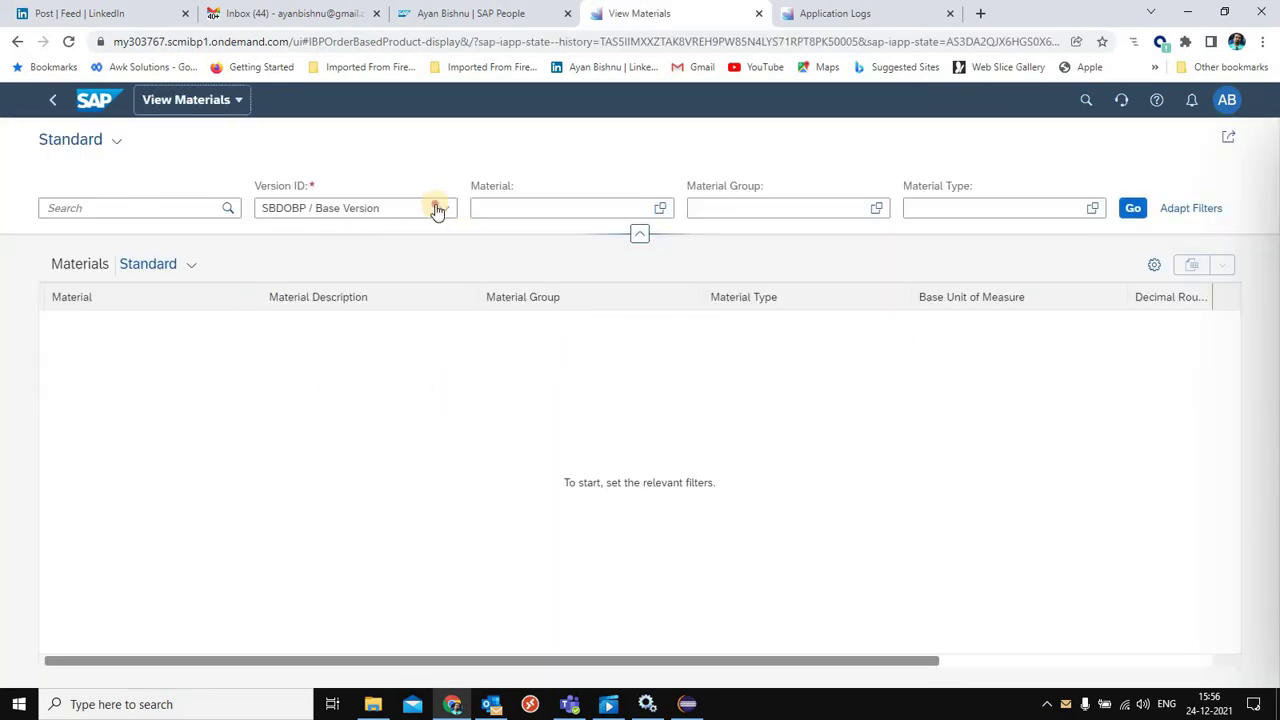
- List the materials for version SBDOBP / Base Version, review the full list and return to the home page
click(437, 210)
click(407, 235)
click(1133, 210)
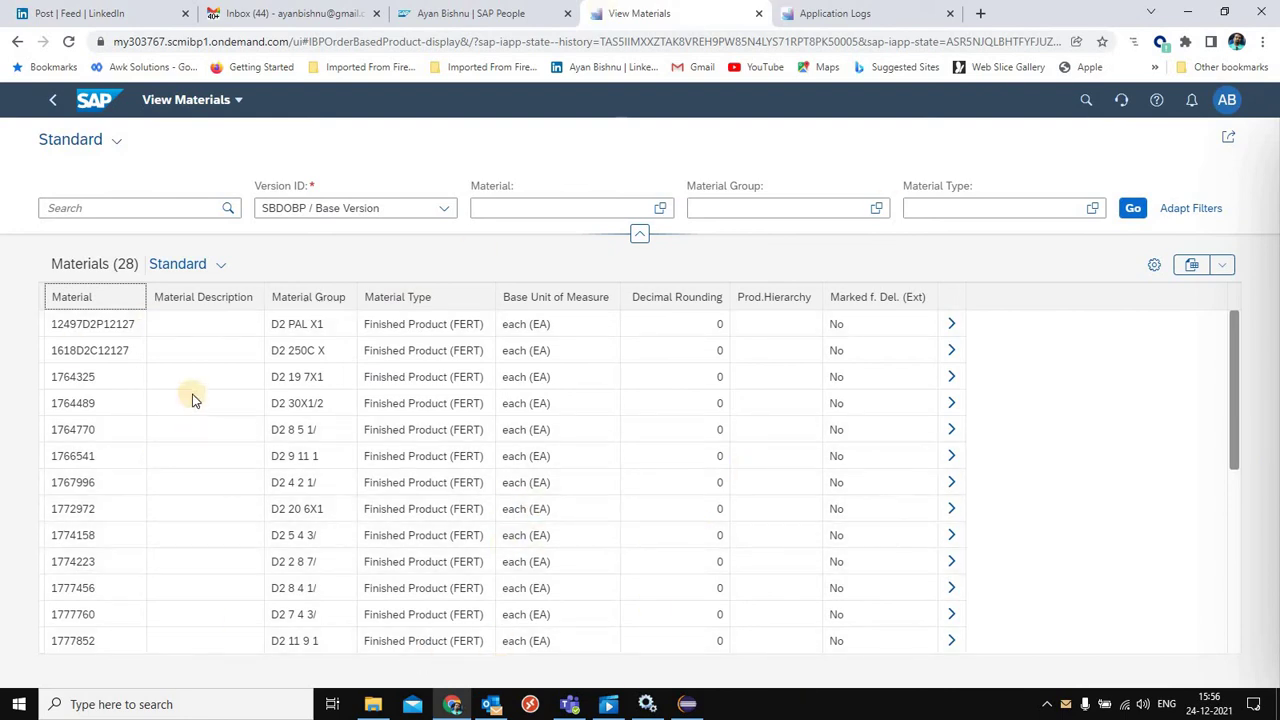
scroll(140, 365, down, 3)
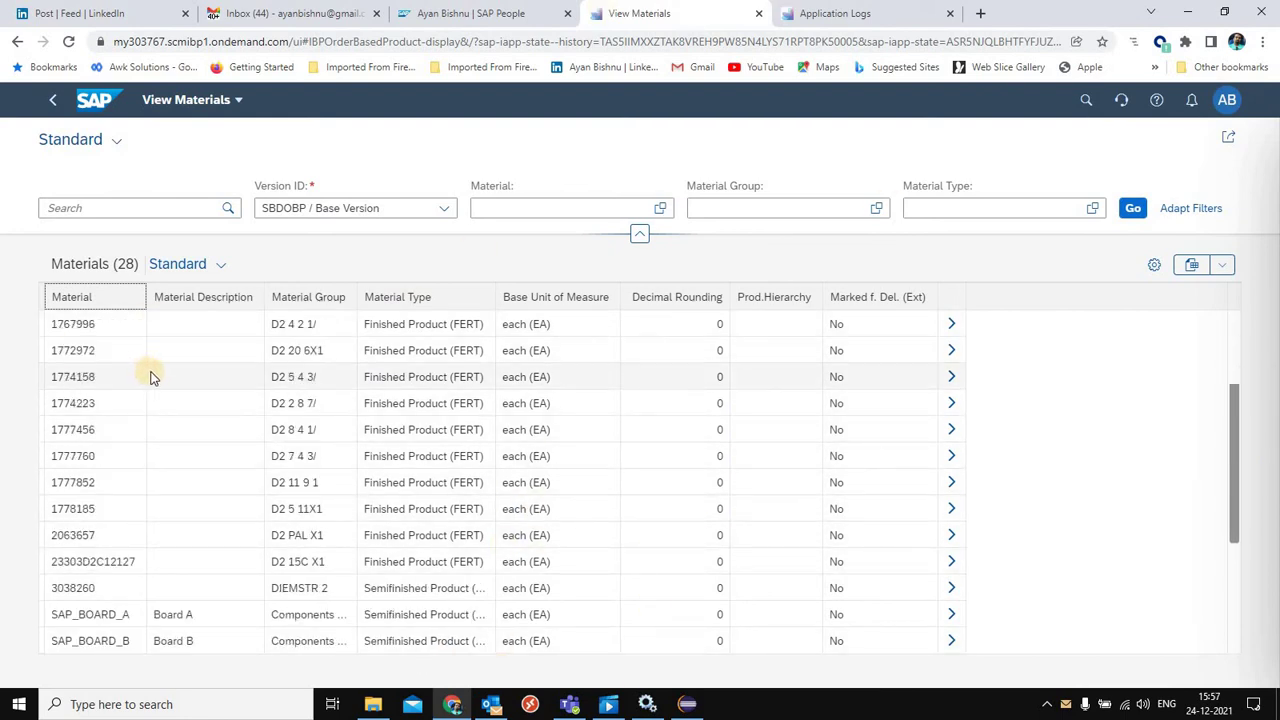
scroll(177, 414, down, 2)
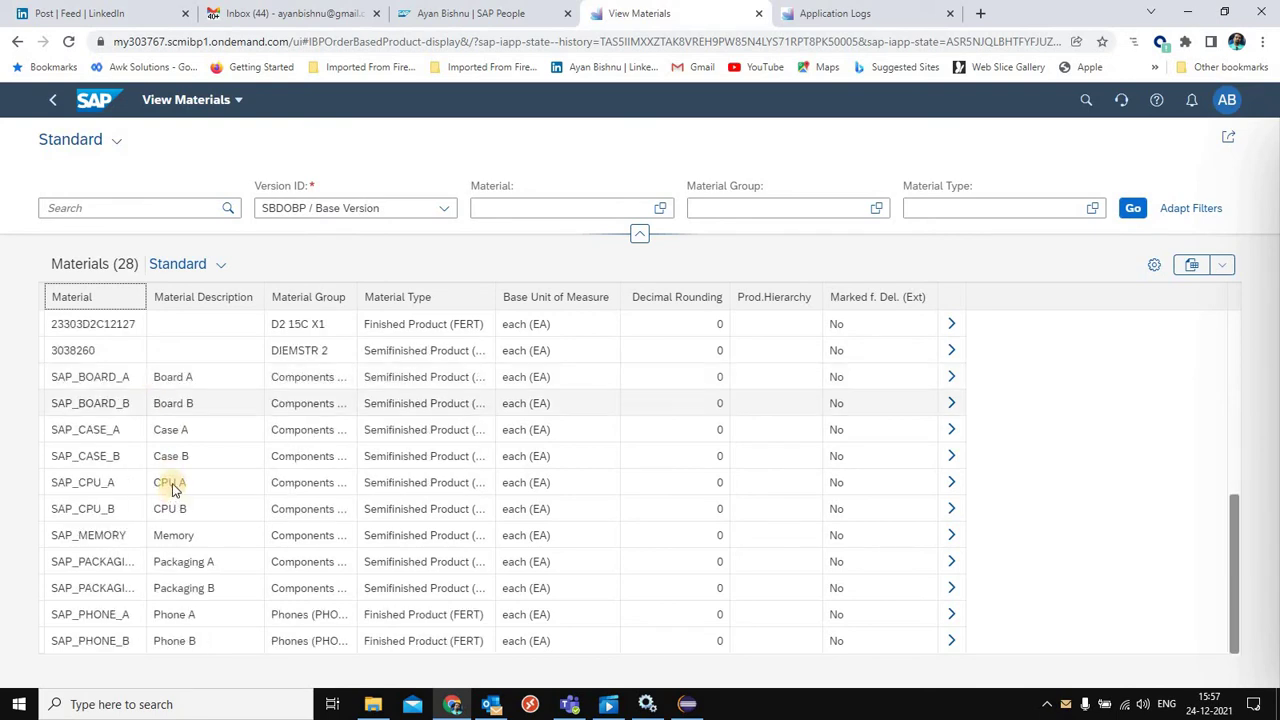
scroll(137, 400, up, 5)
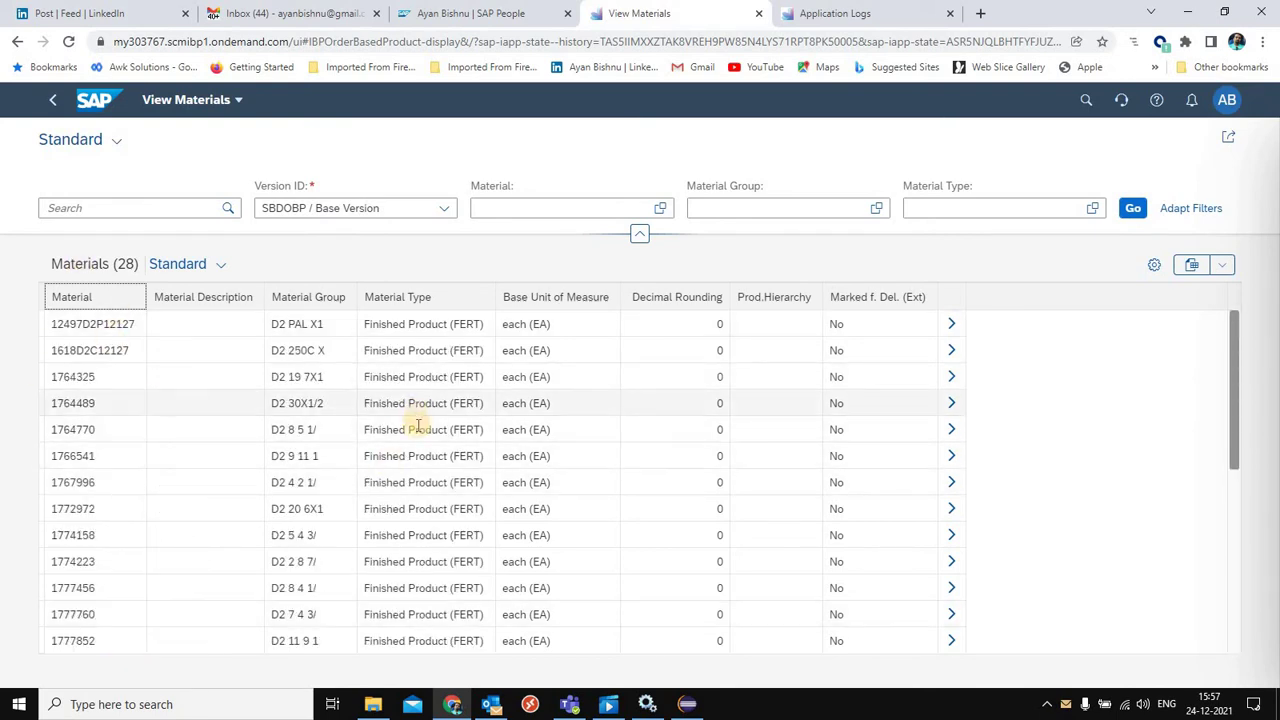
scroll(414, 430, down, 5)
scroll(405, 497, up, 5)
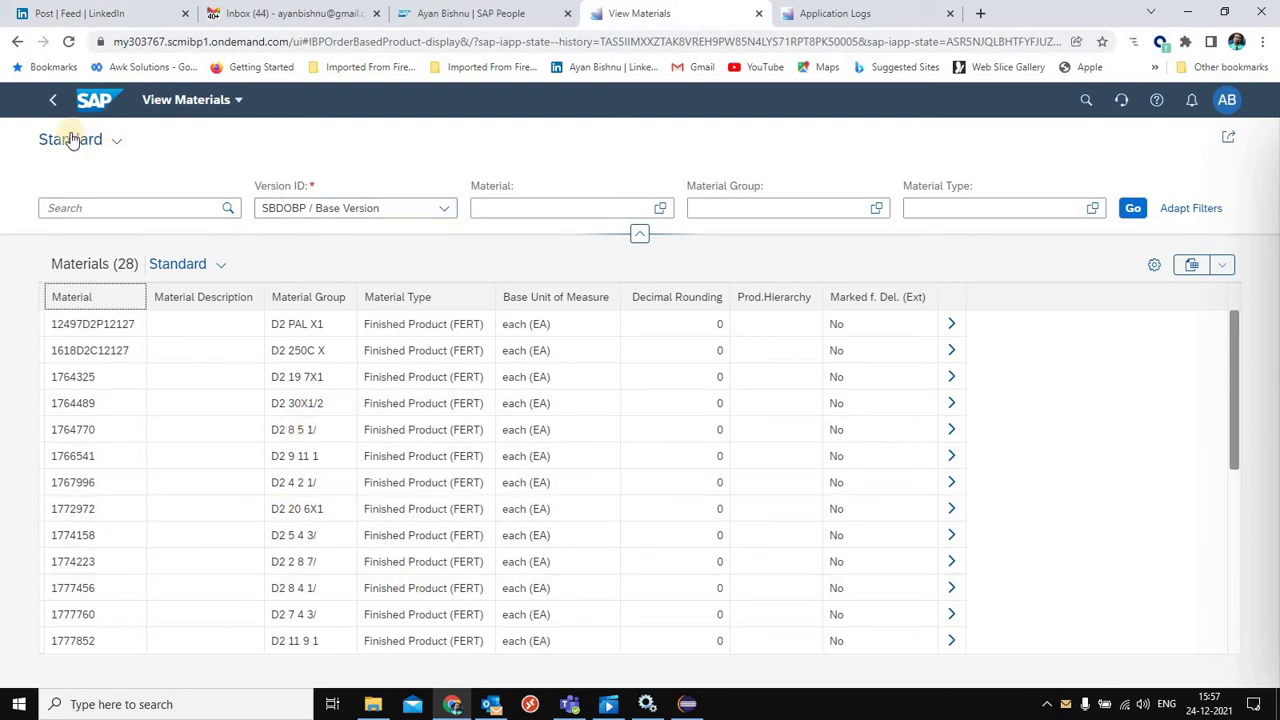
click(55, 100)
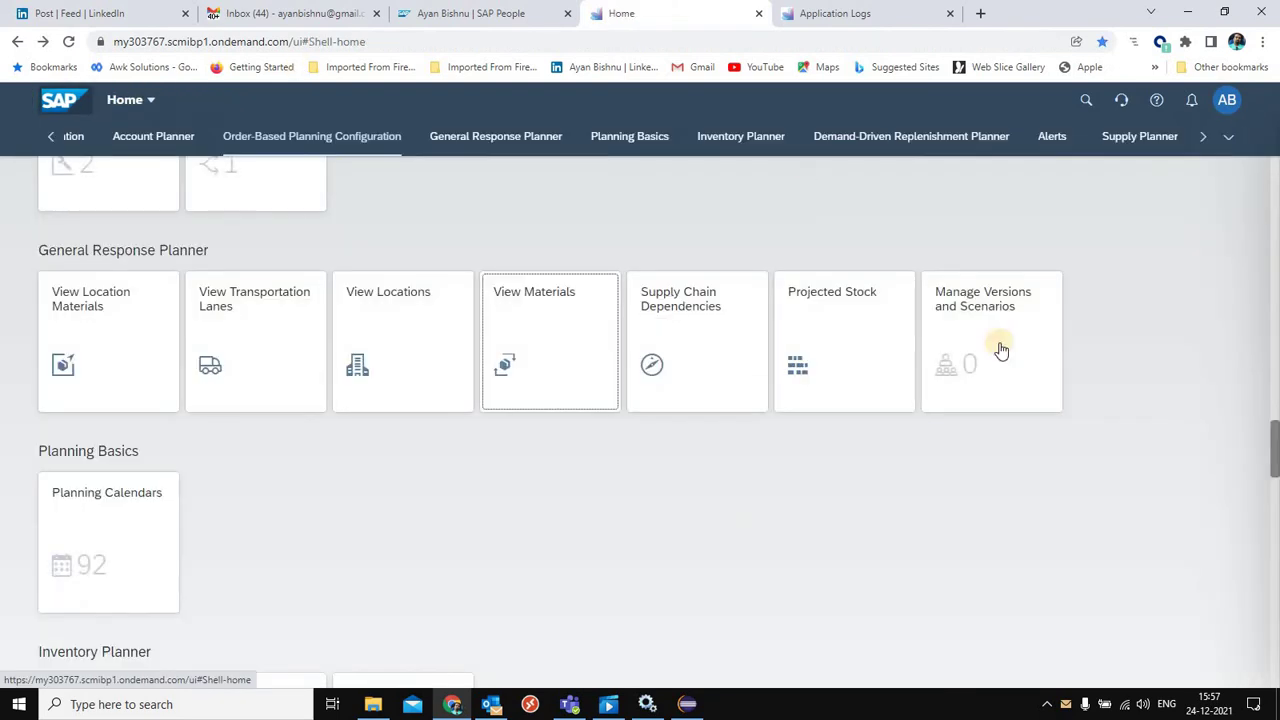
- Open View Location Materials, list the entries for SBDOBP / Base Version, review them and return to the home page
click(133, 312)
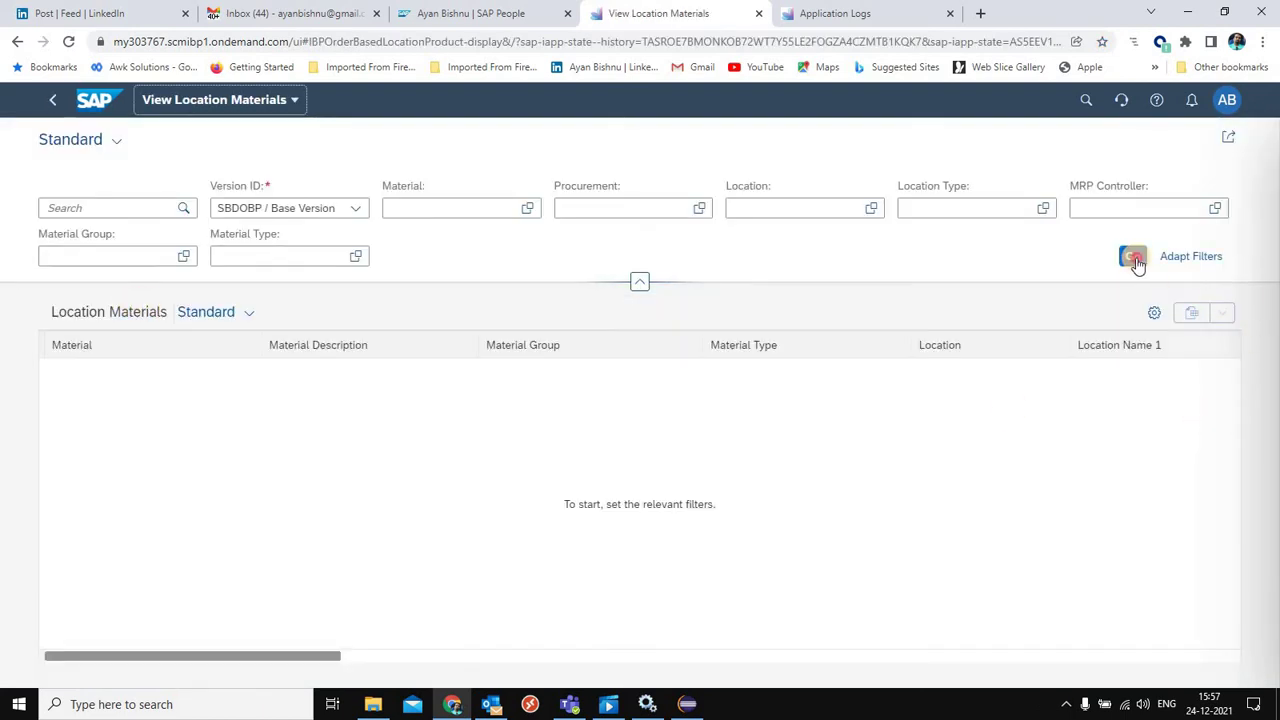
click(1134, 258)
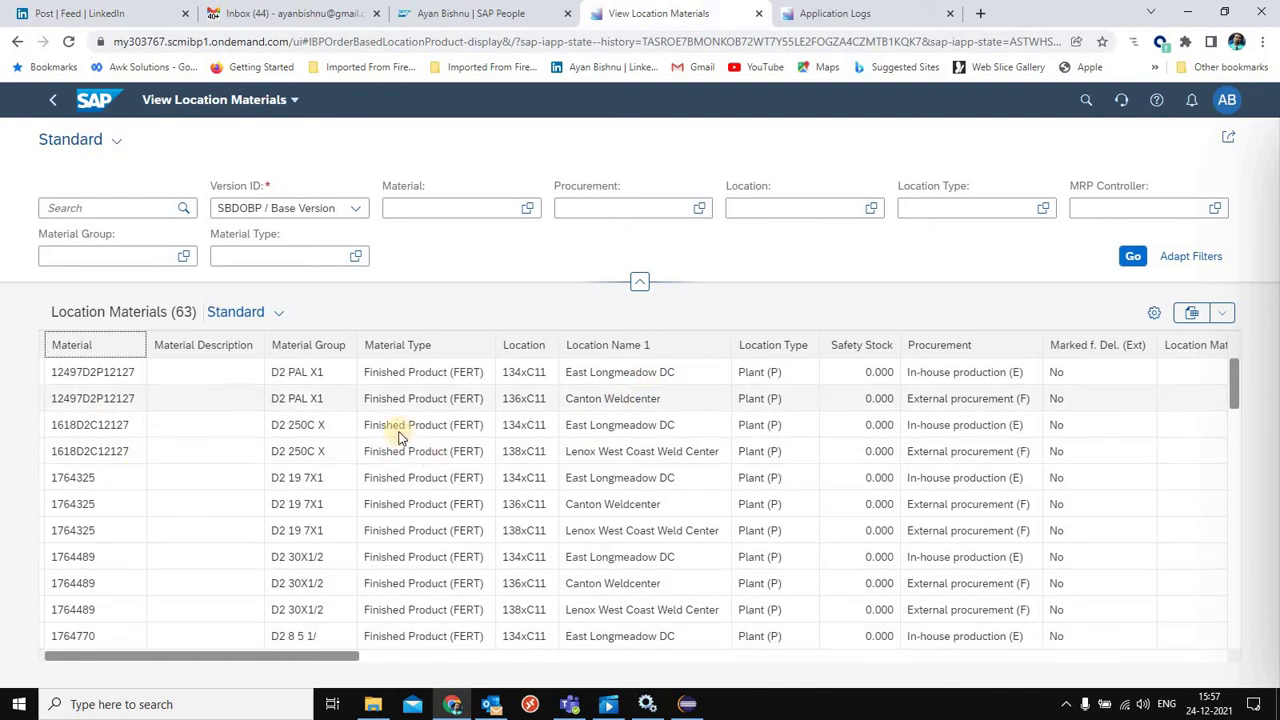
scroll(735, 425, down, 15)
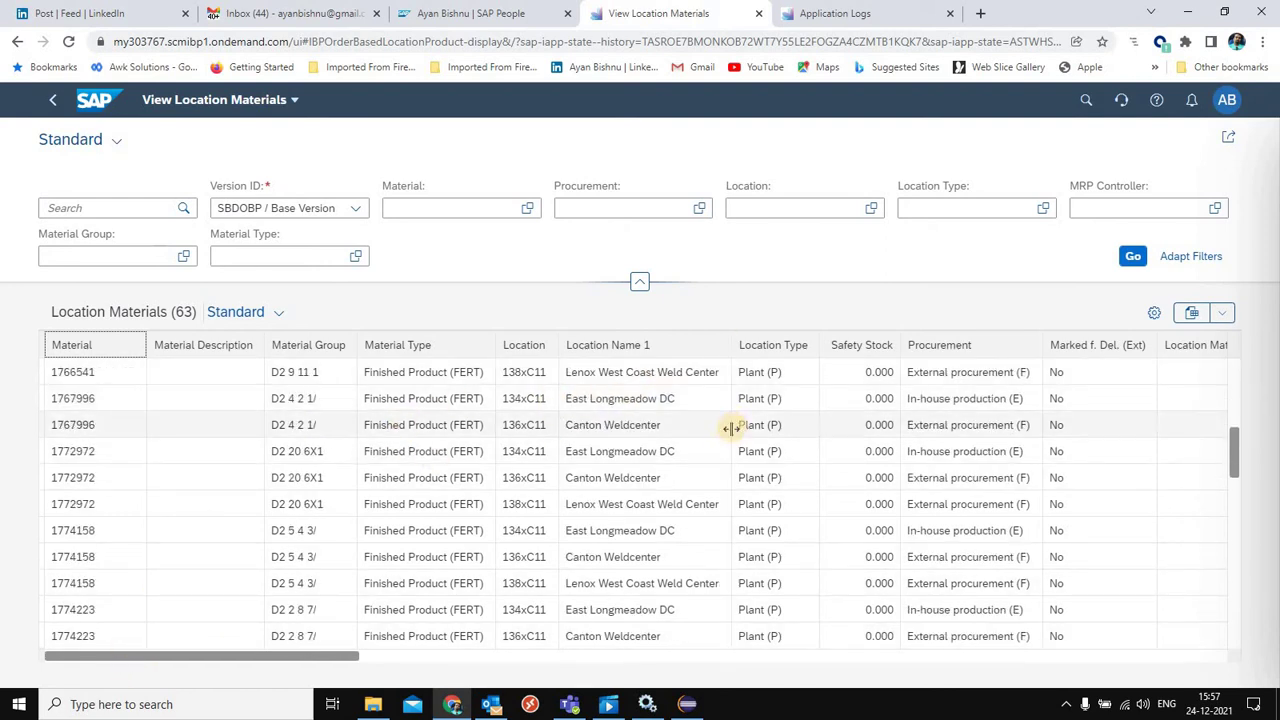
scroll(722, 447, down, 3)
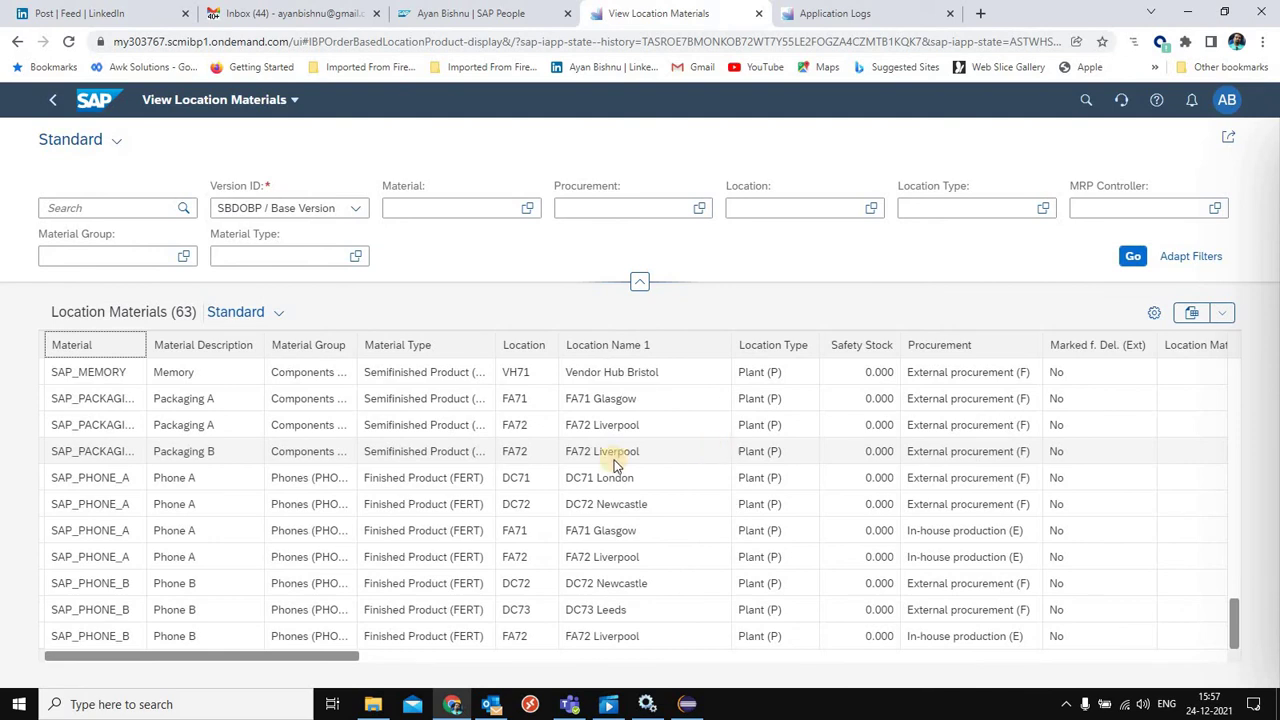
key(alt+Left)
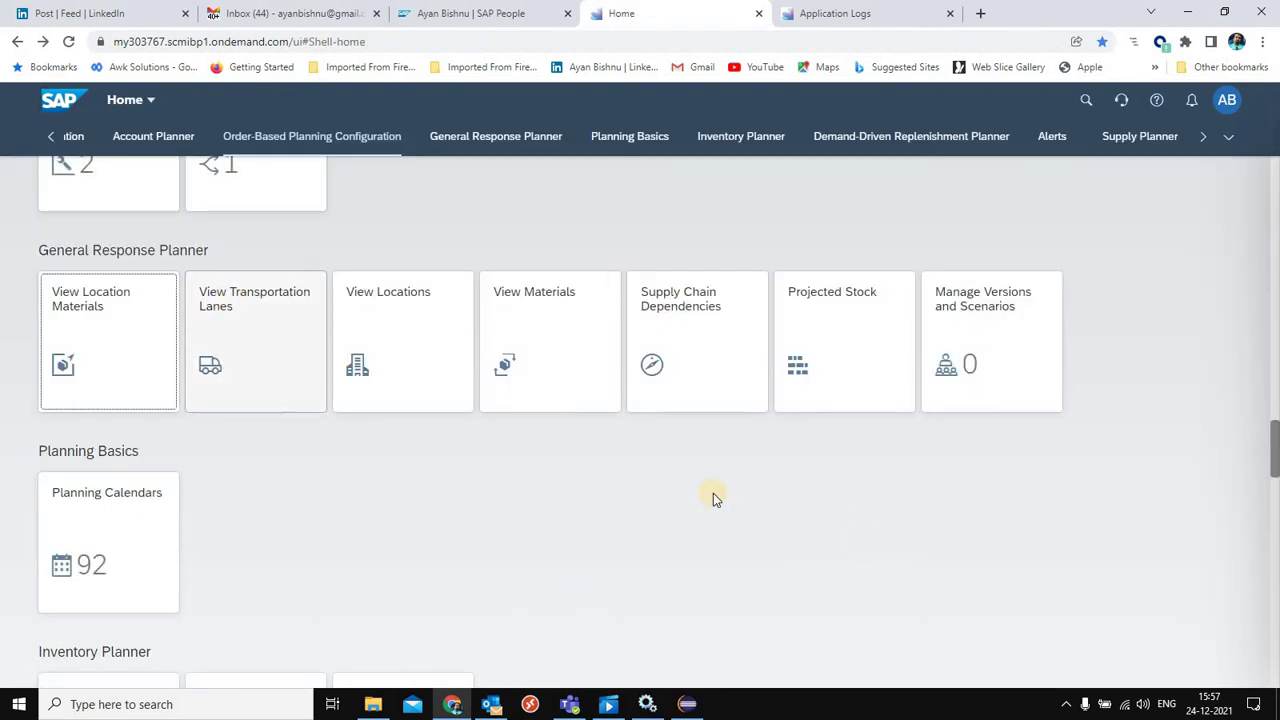
- Open View Transportation Lanes and review all lanes listed for SBDOBP / Base Version
click(248, 320)
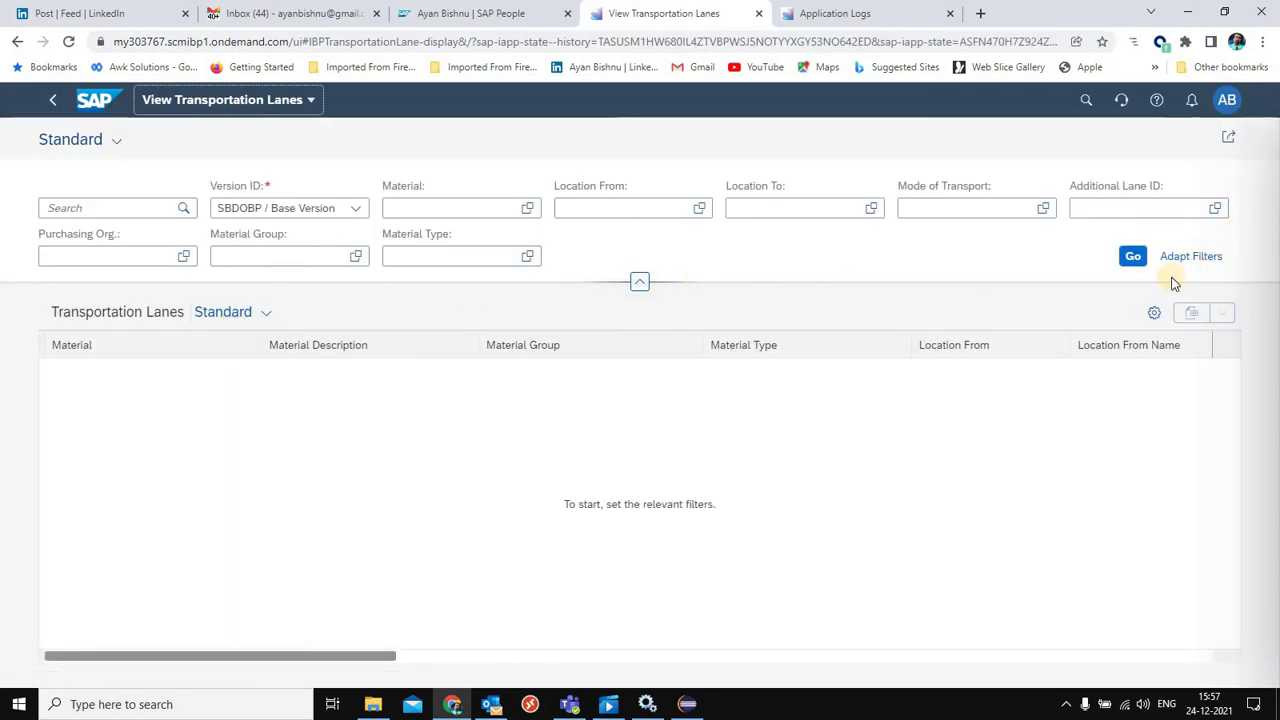
click(1134, 260)
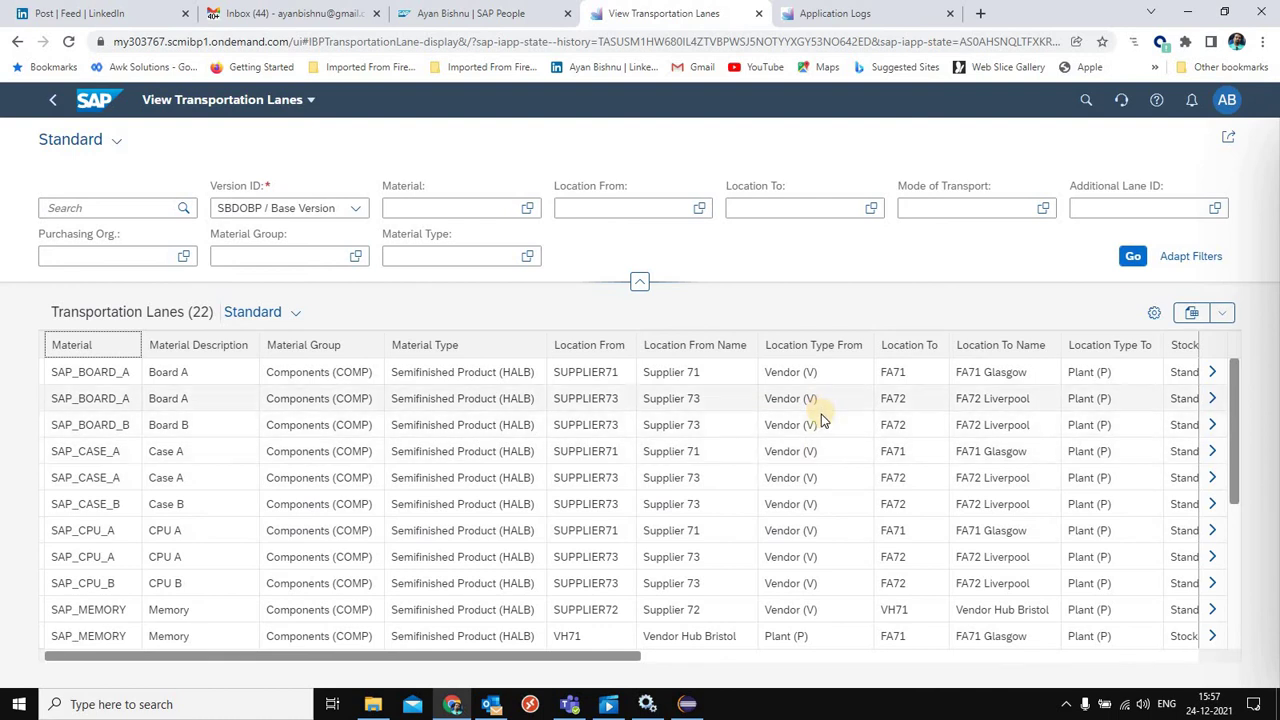
scroll(821, 416, down, 5)
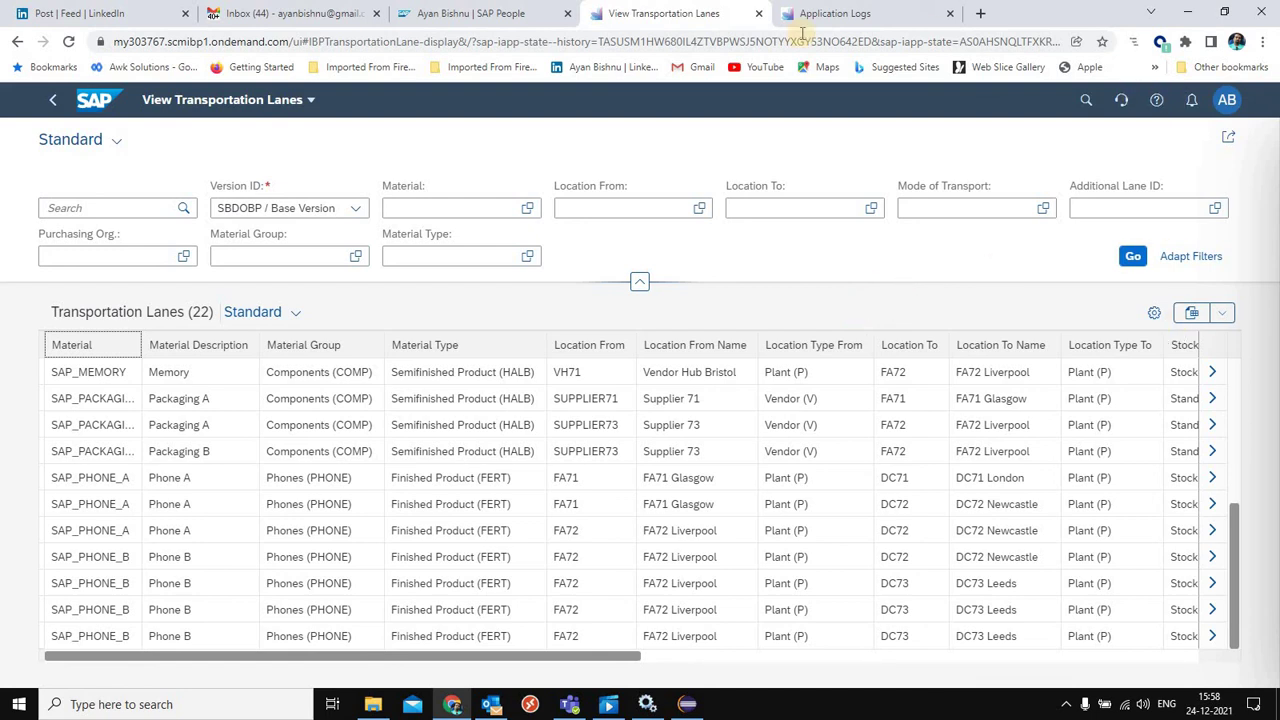
- Switch back to the SDI job's application log, refresh it and review the record-loading messages for each table
key(ctrl+Tab)
click(914, 253)
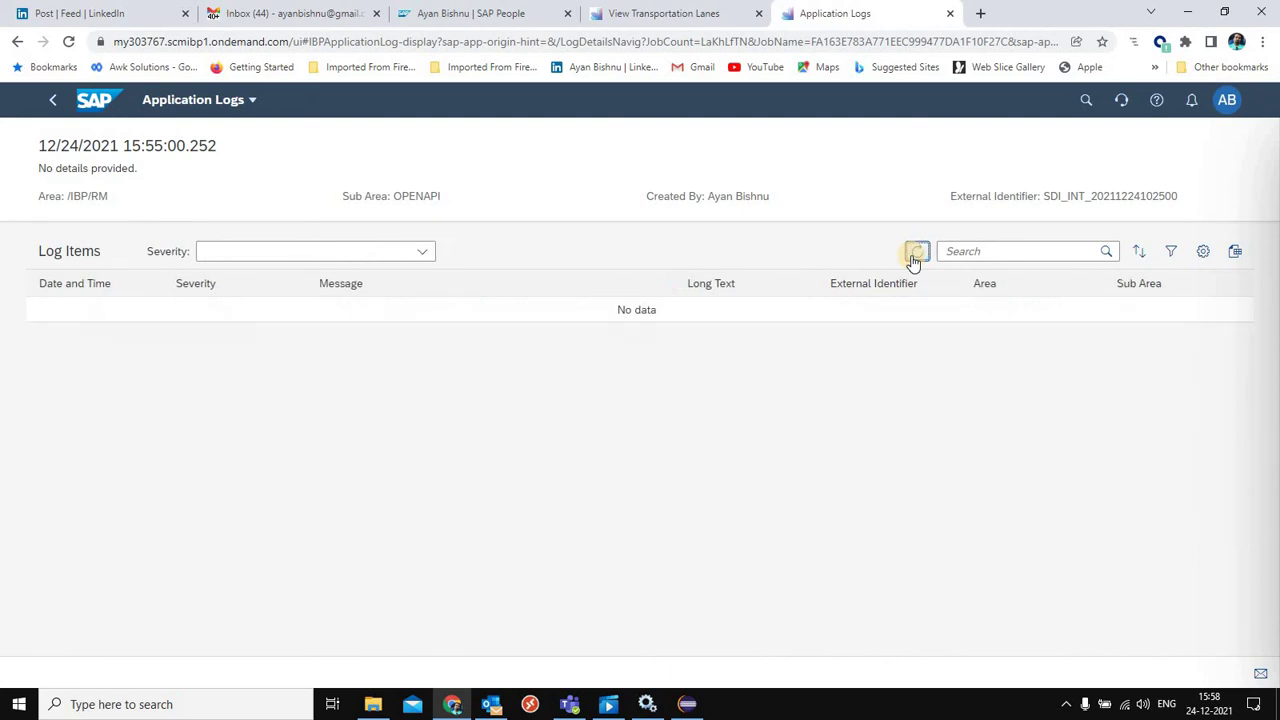
scroll(587, 372, down, 7)
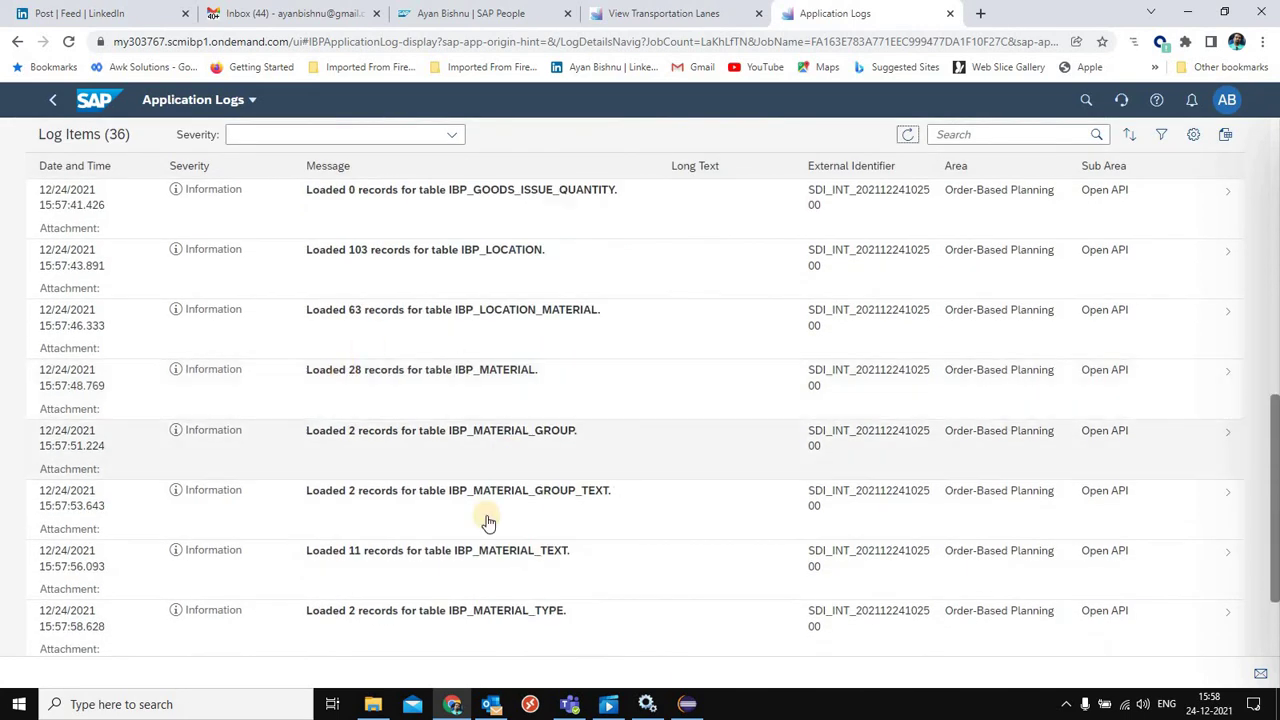
- Go back to the transportation lanes list, examine its remaining columns and return to the home page
click(650, 18)
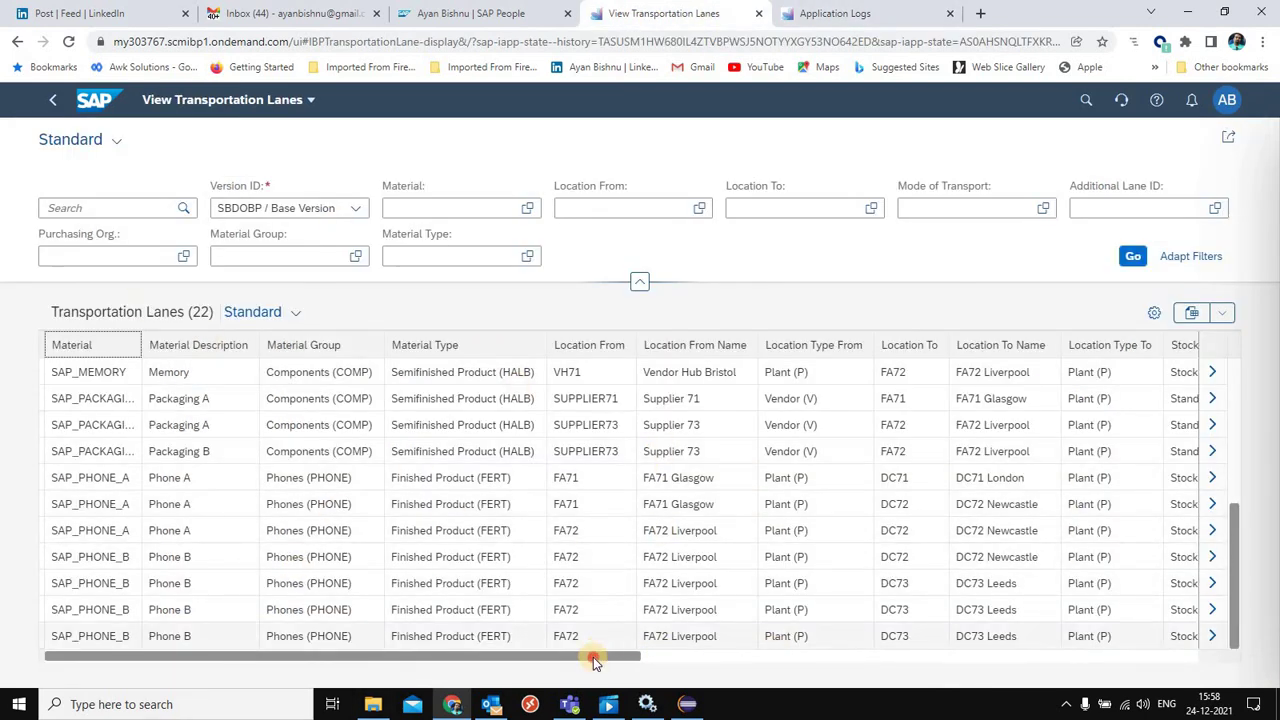
click(1250, 658)
click(334, 658)
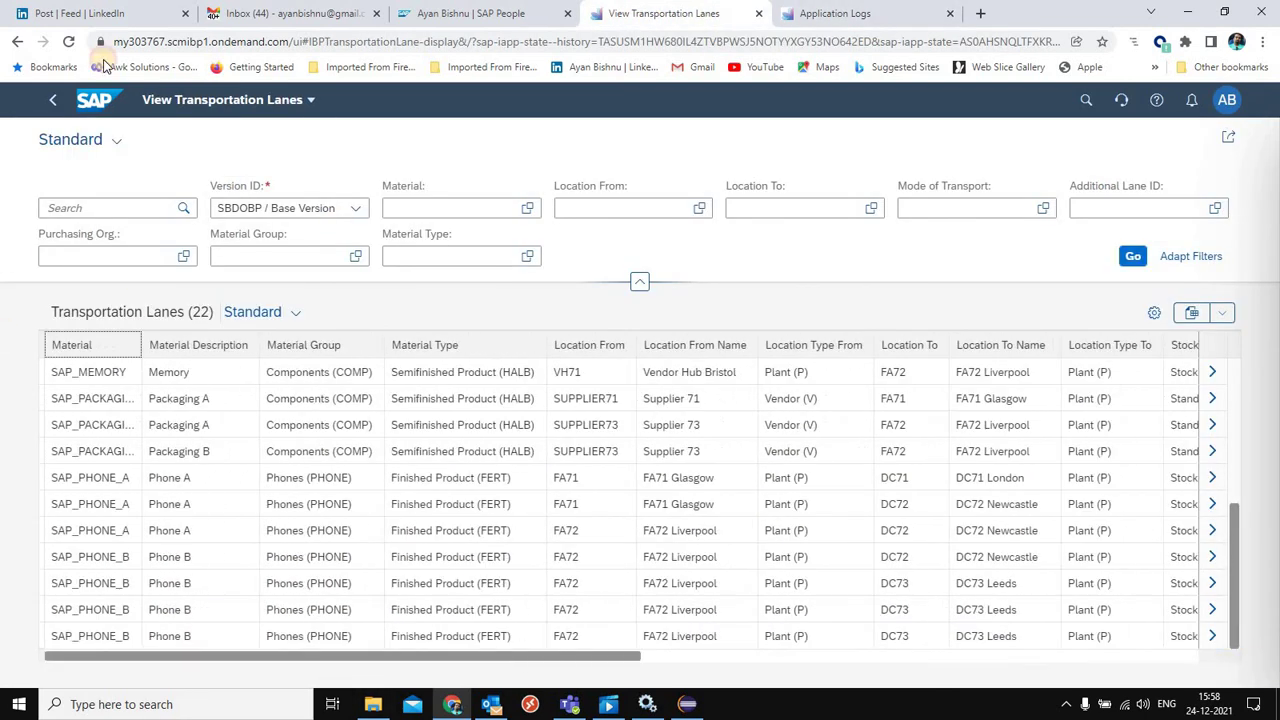
click(52, 100)
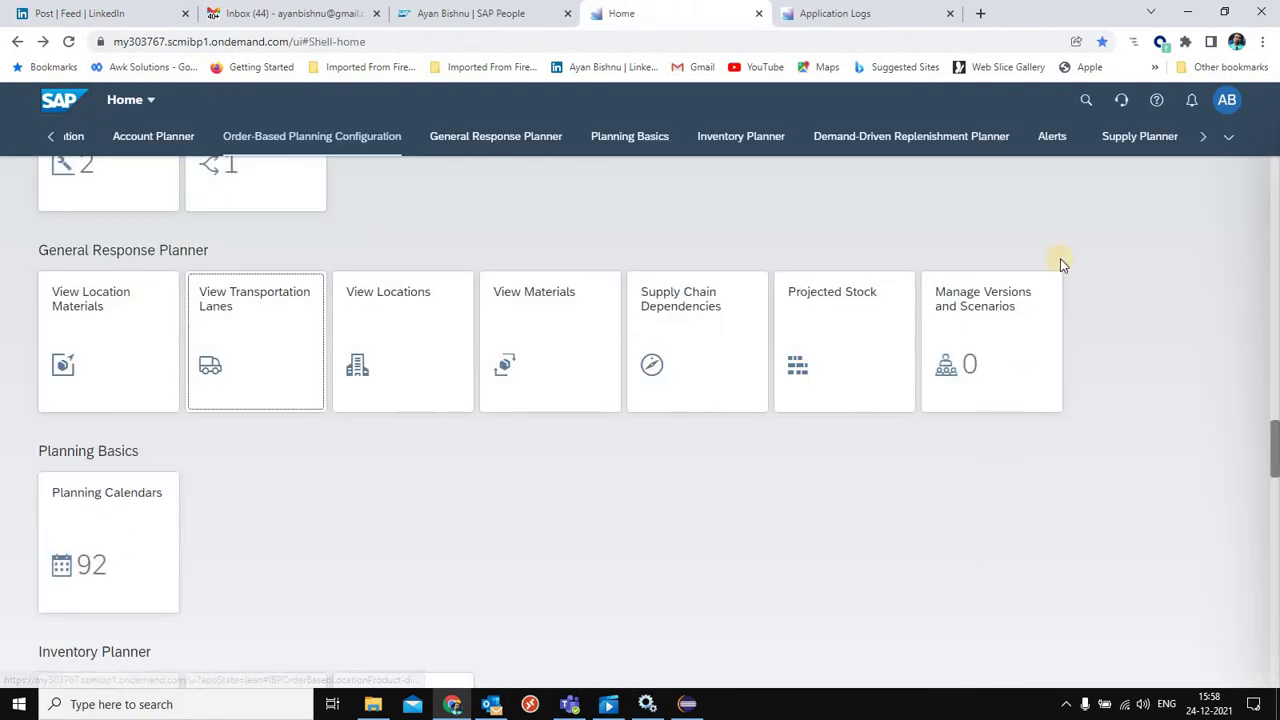